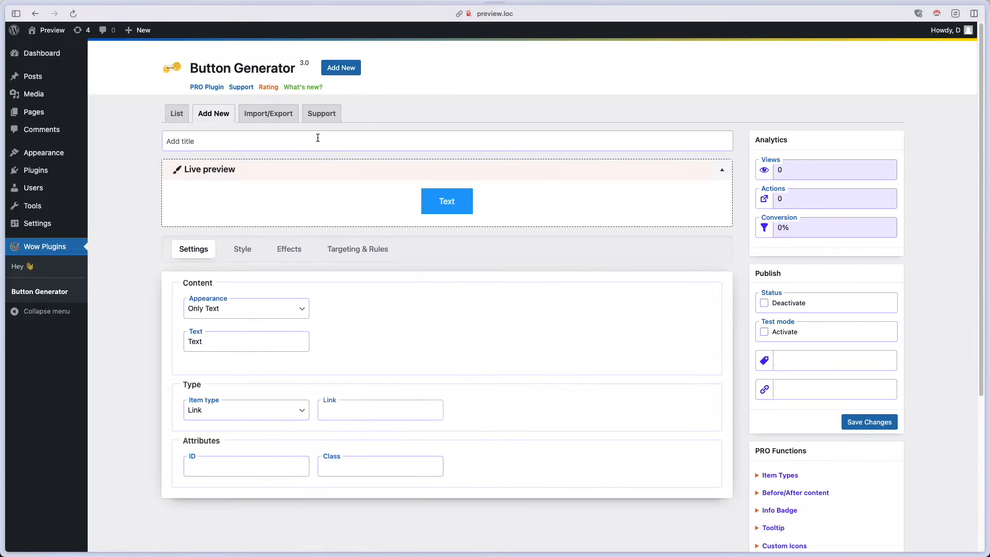
# Step: Title the item "New Button" and set its content appearance to Text & Icon
pyautogui.write('New Button')
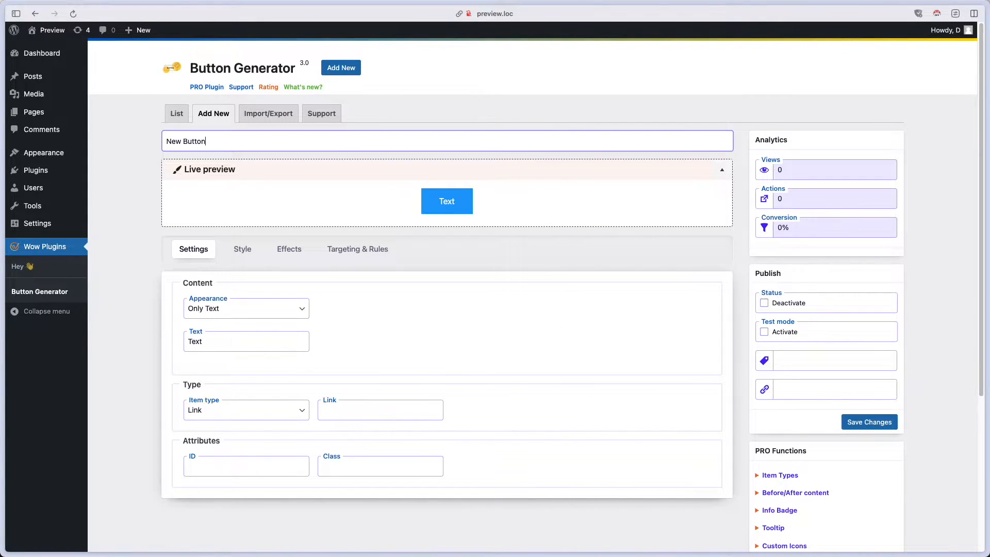
pyautogui.click(216, 314)
pyautogui.click(216, 321)
# Step: Replace the button's default text with "Get more with PRO"
pyautogui.doubleClick(215, 335)
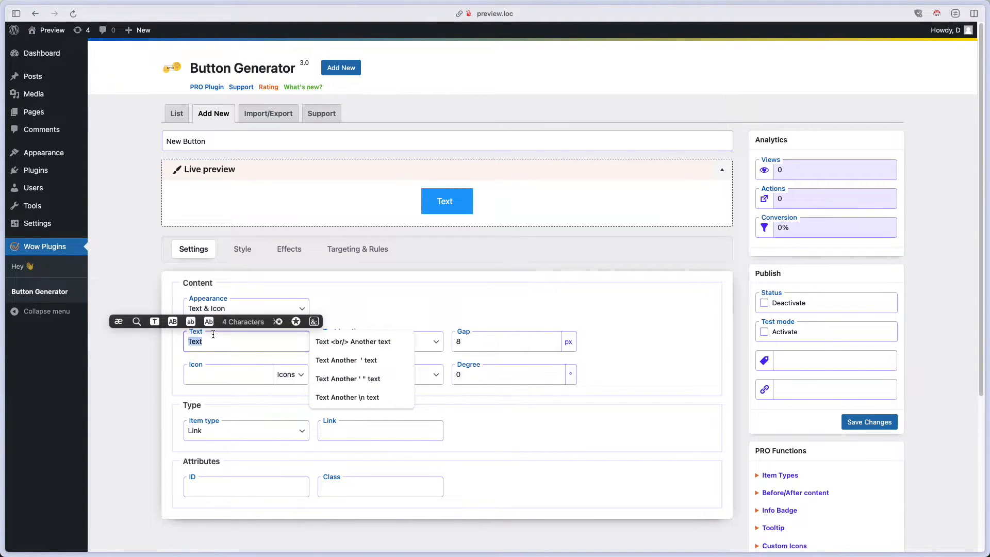
pyautogui.write('G')
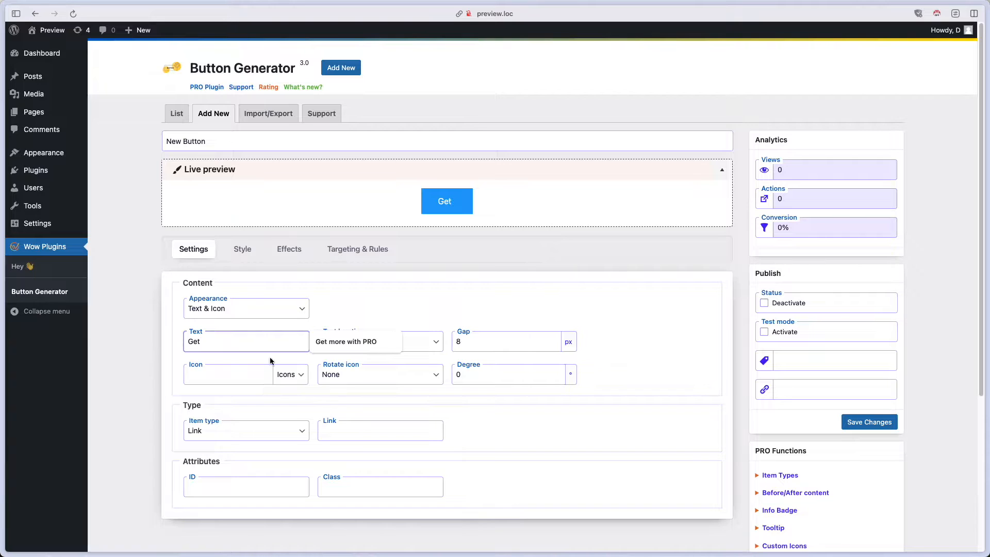
pyautogui.write('et')
pyautogui.press('Down')
pyautogui.press('Return')
# Step: Find the plug icons in the icon picker and assign "fas fa-plug" to the button
pyautogui.click(237, 378)
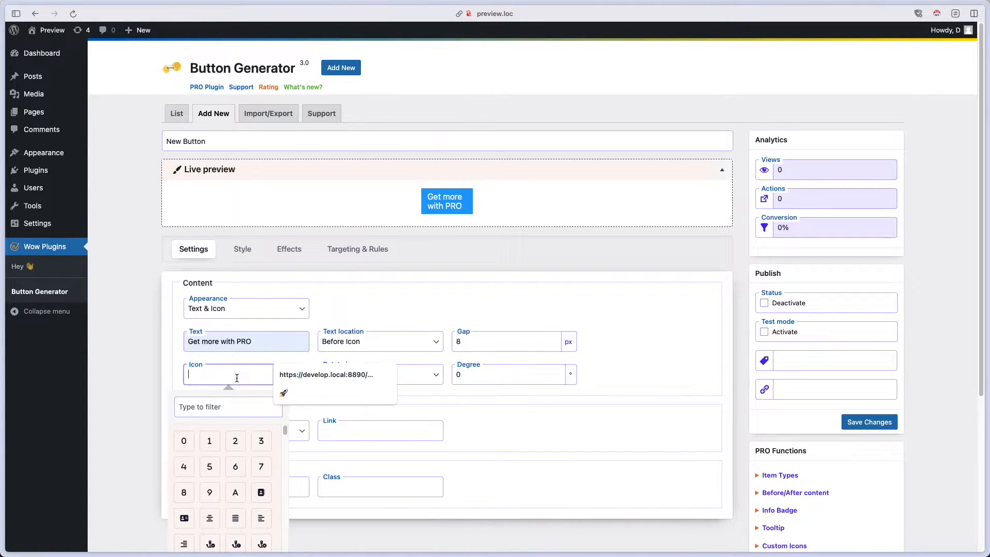
pyautogui.click(230, 407)
pyautogui.write('plug')
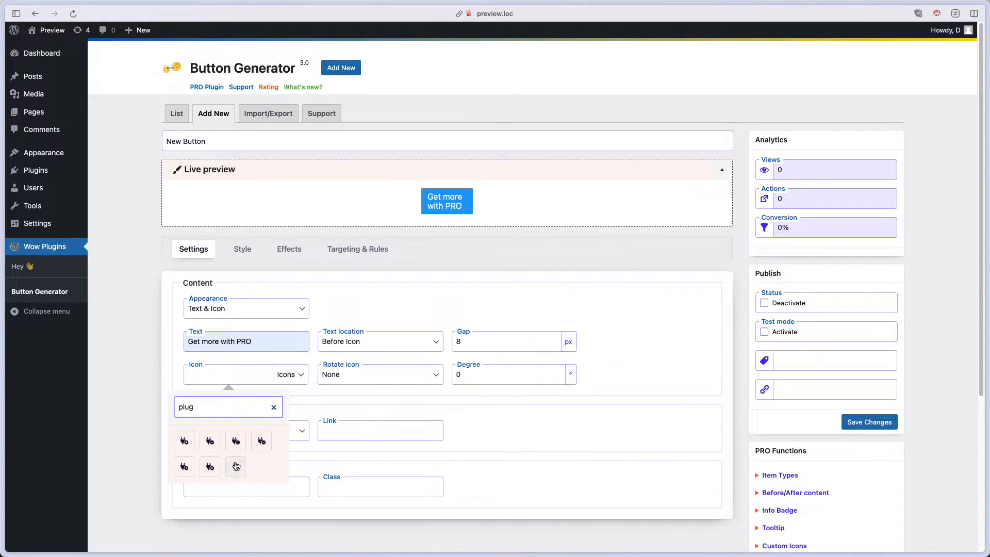
pyautogui.click(236, 466)
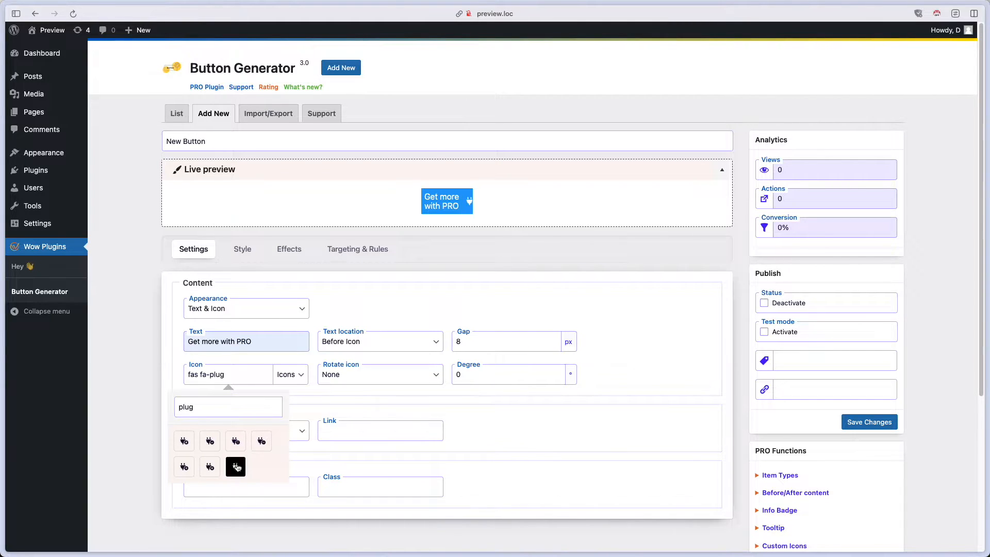
# Step: Give the icon a custom rotation of 45 degrees
pyautogui.click(488, 376)
pyautogui.doubleClick(457, 374)
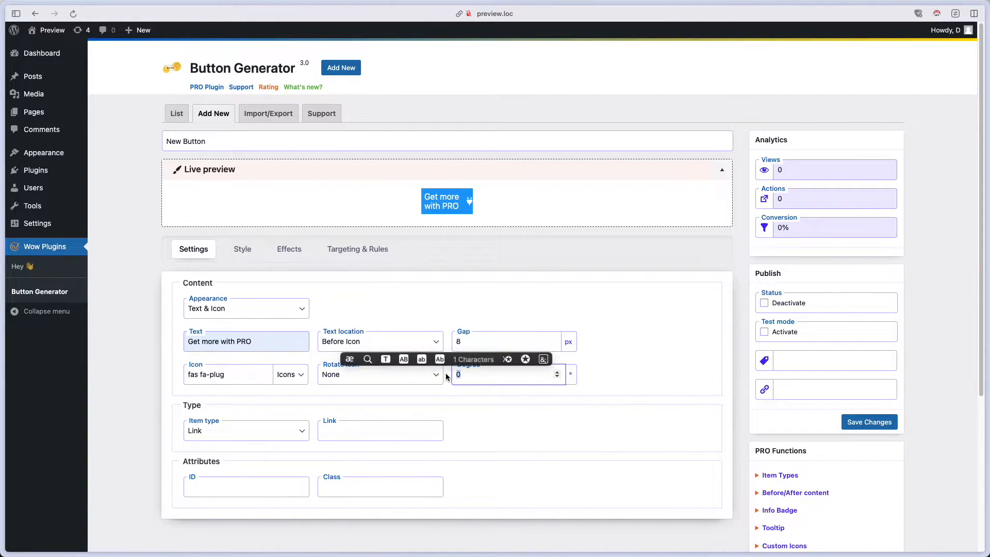
pyautogui.click(413, 380)
pyautogui.click(387, 423)
pyautogui.moveTo(478, 376); pyautogui.dragTo(448, 376)
pyautogui.write('4')
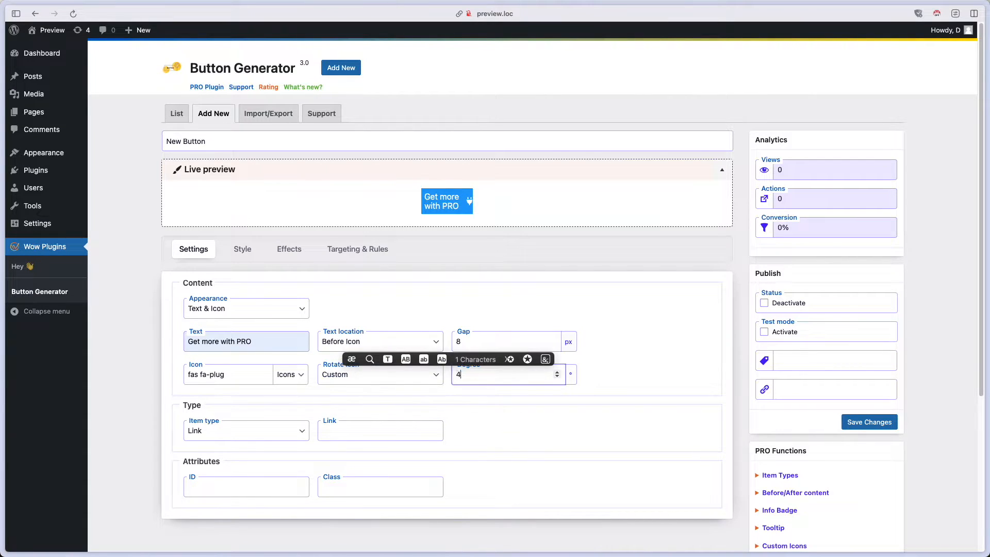
pyautogui.write('5')
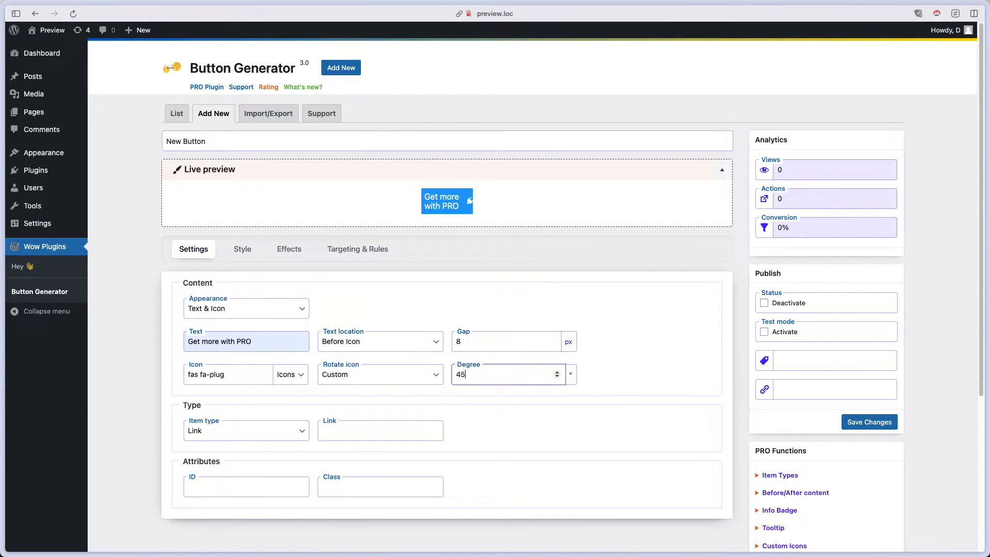
# Step: Place the button text after the icon and set the gap between them to 15 px
pyautogui.click(383, 346)
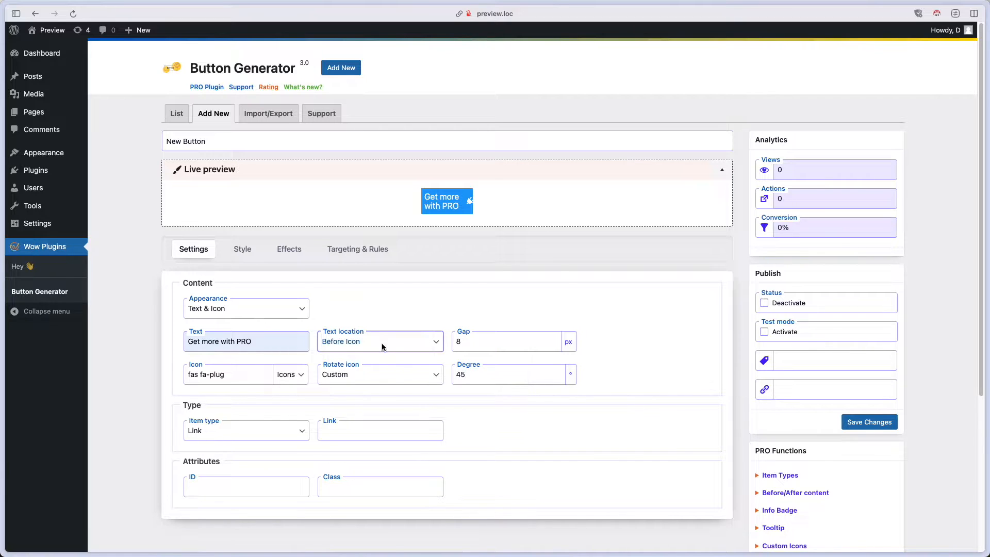
pyautogui.click(370, 350)
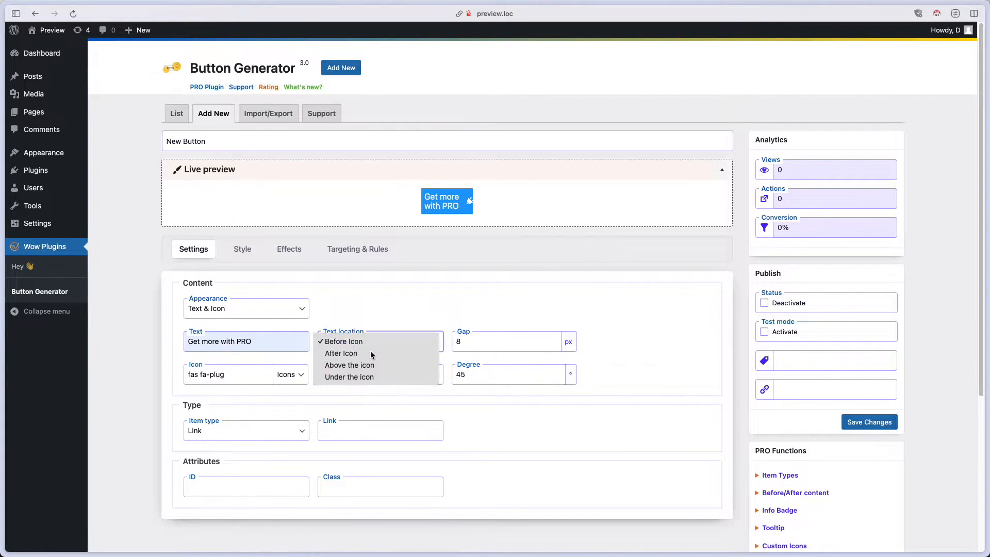
pyautogui.click(371, 351)
pyautogui.click(554, 338)
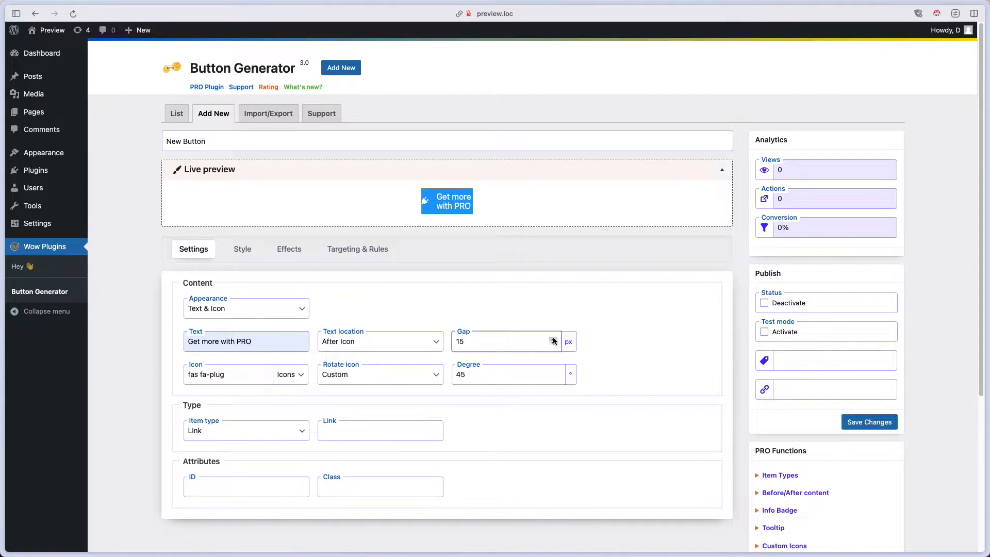
# Step: Paste the button-generator-pro item page URL as the button's link
pyautogui.click(320, 431)
pyautogui.press('super+v')
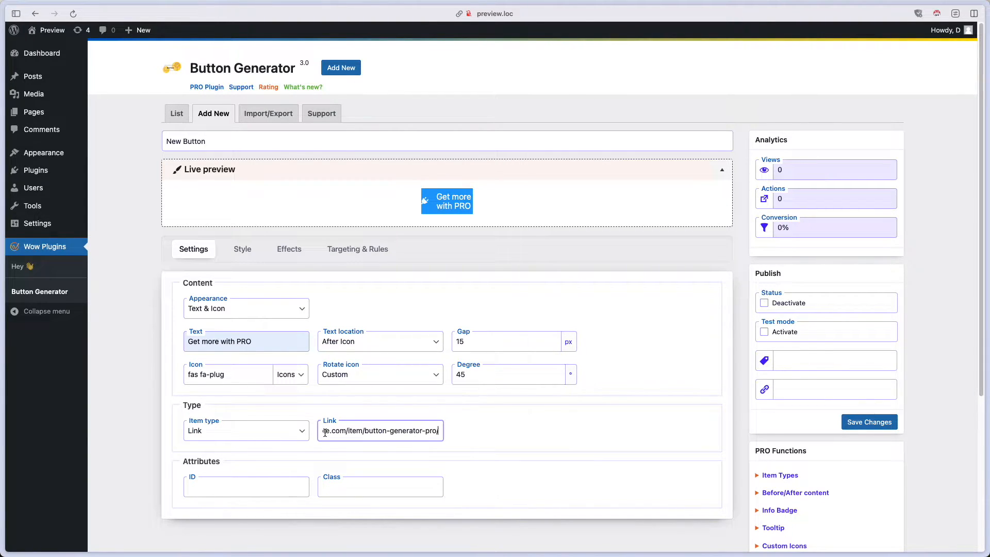
# Step: Set the button's width to 250px and its height to 58px in the style settings
pyautogui.click(243, 249)
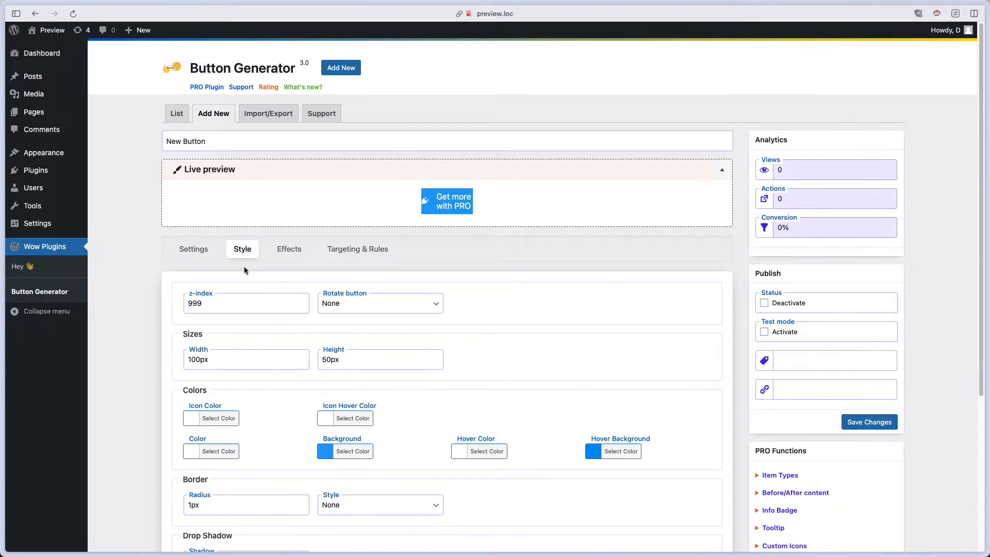
pyautogui.moveTo(199, 359); pyautogui.dragTo(186, 359)
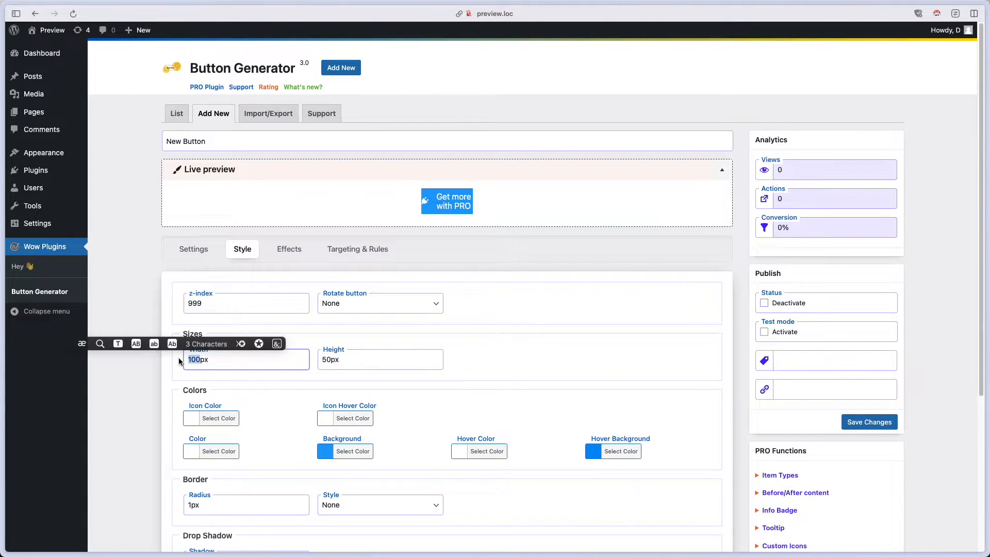
pyautogui.write('250')
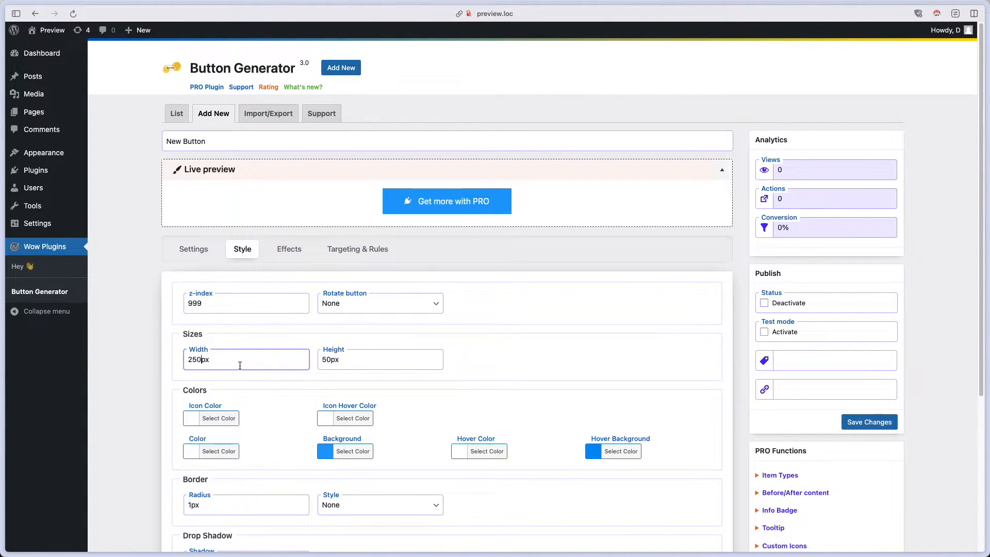
pyautogui.click(331, 359)
pyautogui.press('BackSpace')
pyautogui.write('8')
# Step: Set the icon color to an orange-red, rgb(224,86,51)
pyautogui.scroll(-2, 349, 360)
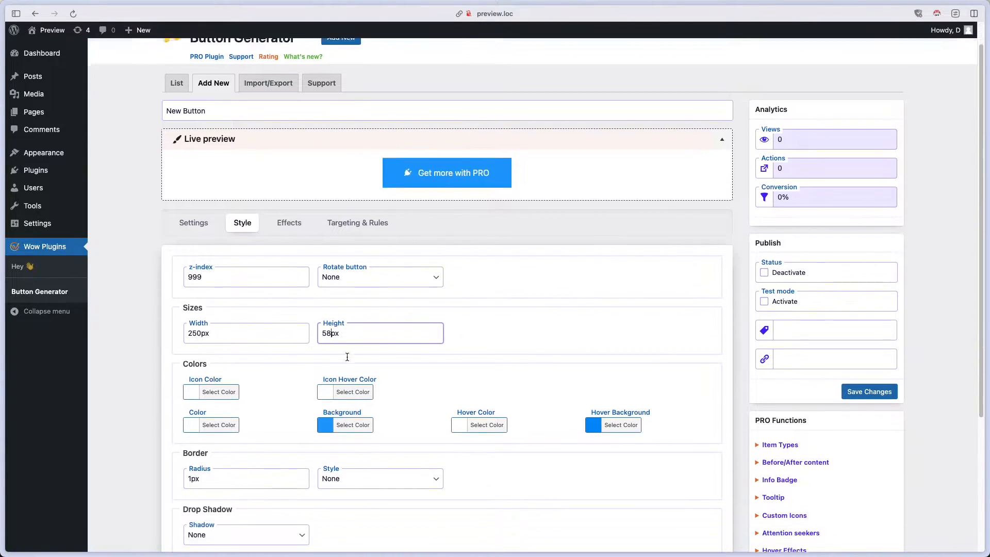
pyautogui.click(234, 368)
pyautogui.scroll(-1, 234, 368)
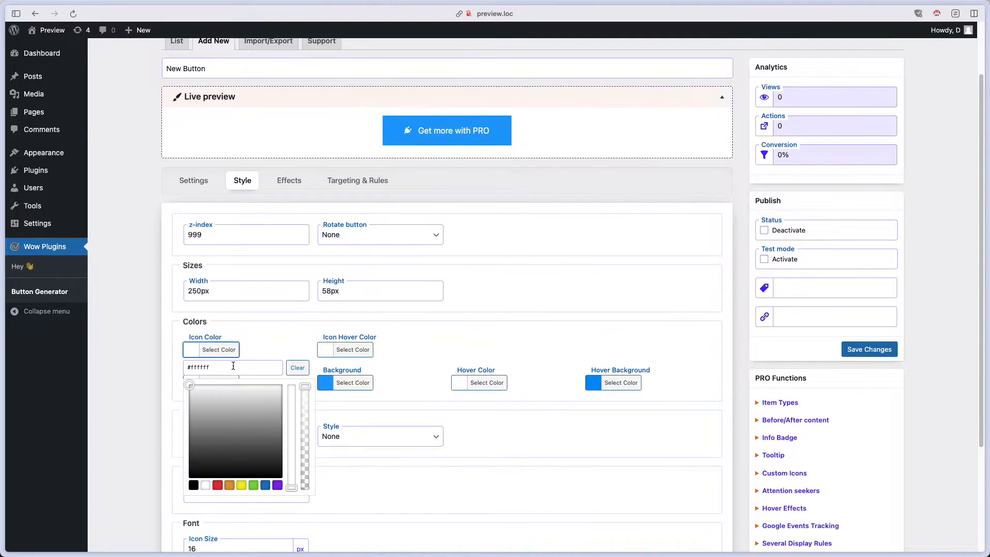
pyautogui.click(217, 490)
pyautogui.moveTo(191, 406); pyautogui.dragTo(194, 404)
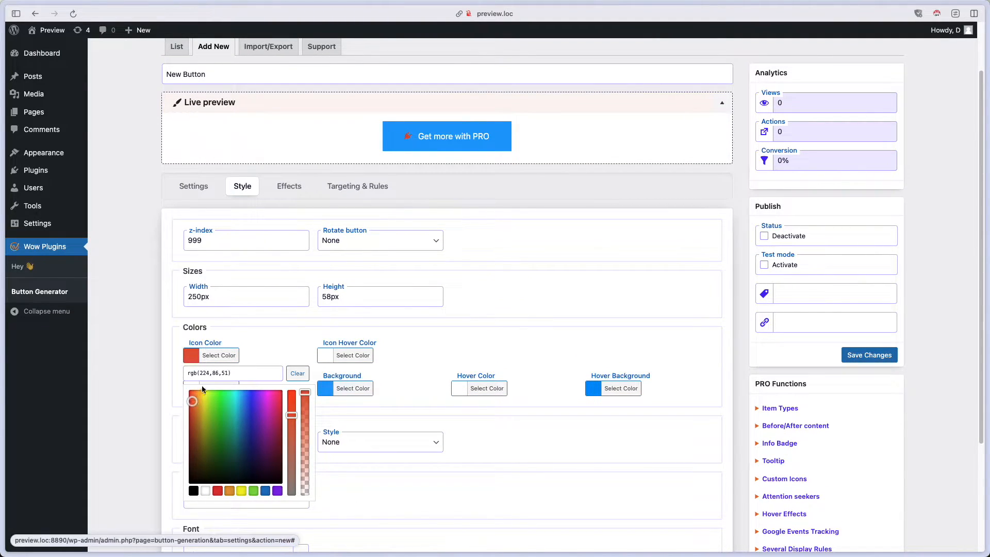
pyautogui.click(219, 356)
# Step: Change the button's text color to a dark blue
pyautogui.click(234, 390)
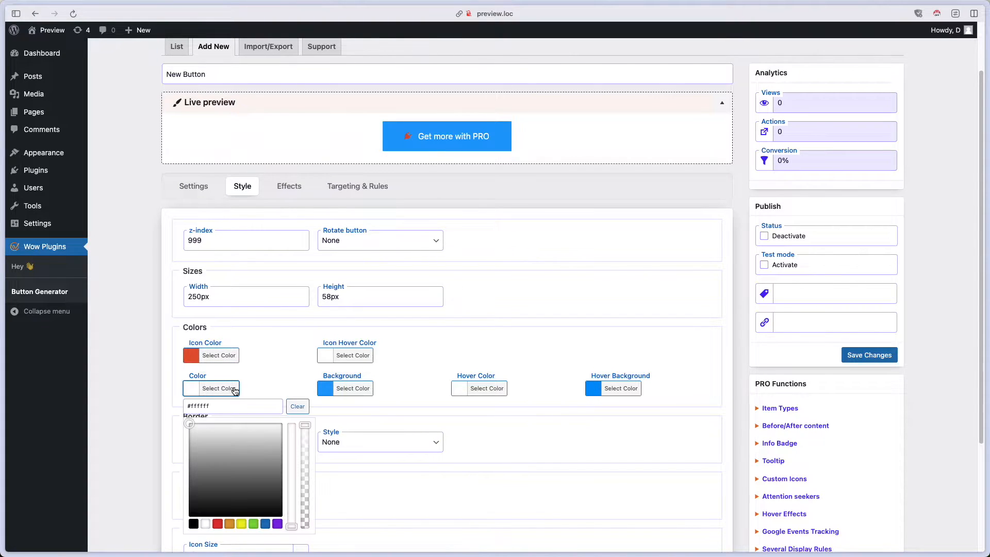
pyautogui.click(265, 523)
pyautogui.moveTo(243, 448); pyautogui.dragTo(242, 473)
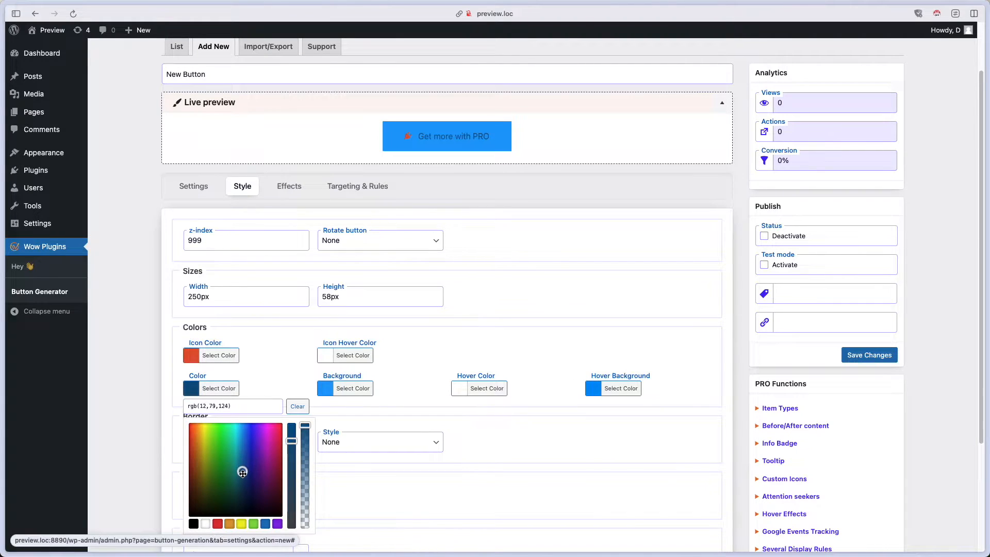
pyautogui.click(227, 388)
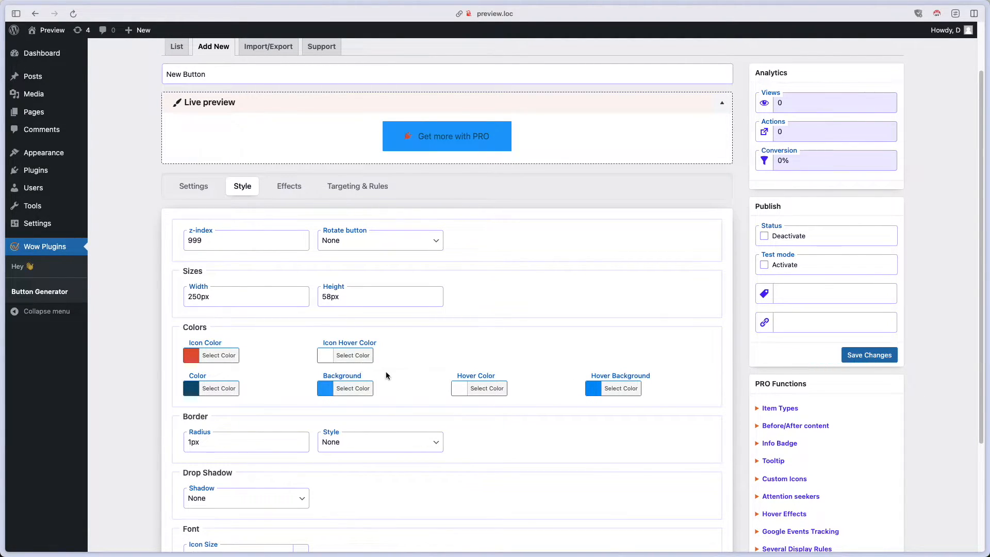
# Step: Change the button's background color to a golden yellow, rgb(247,192,29)
pyautogui.scroll(-1, 390, 373)
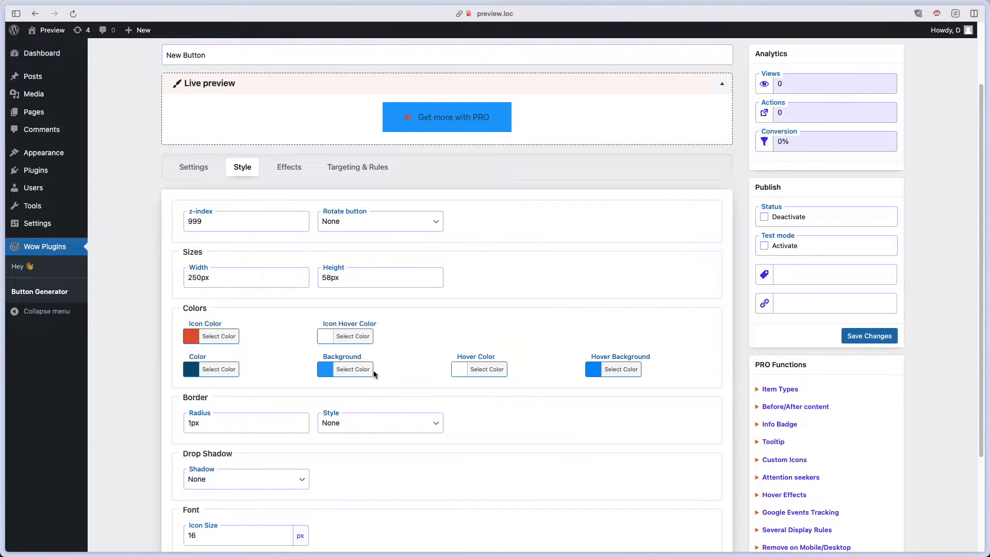
pyautogui.click(366, 370)
pyautogui.moveTo(374, 409); pyautogui.dragTo(340, 409)
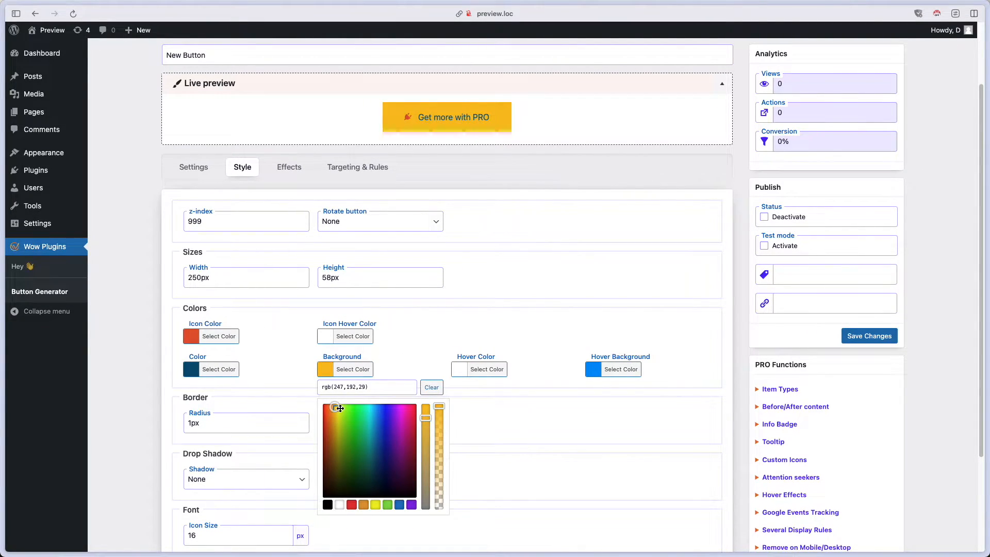
pyautogui.click(353, 375)
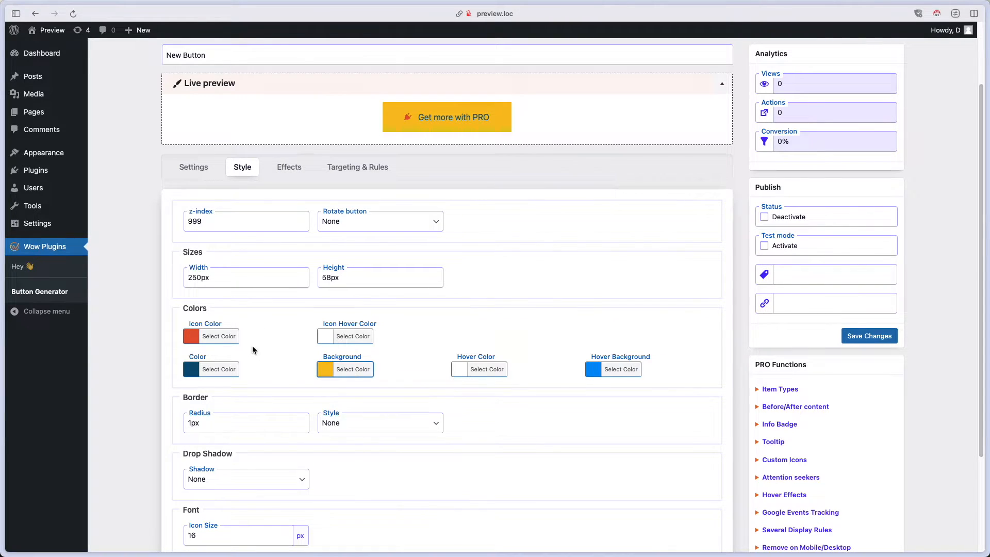
# Step: Set the icon hover color to a lime green, rgb(173,237,54)
pyautogui.click(353, 337)
pyautogui.click(364, 472)
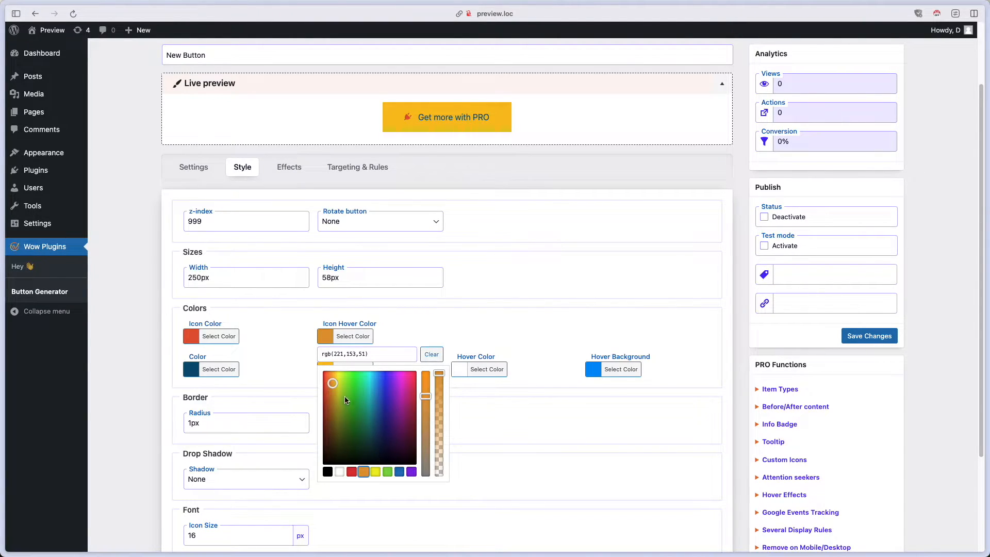
pyautogui.click(345, 378)
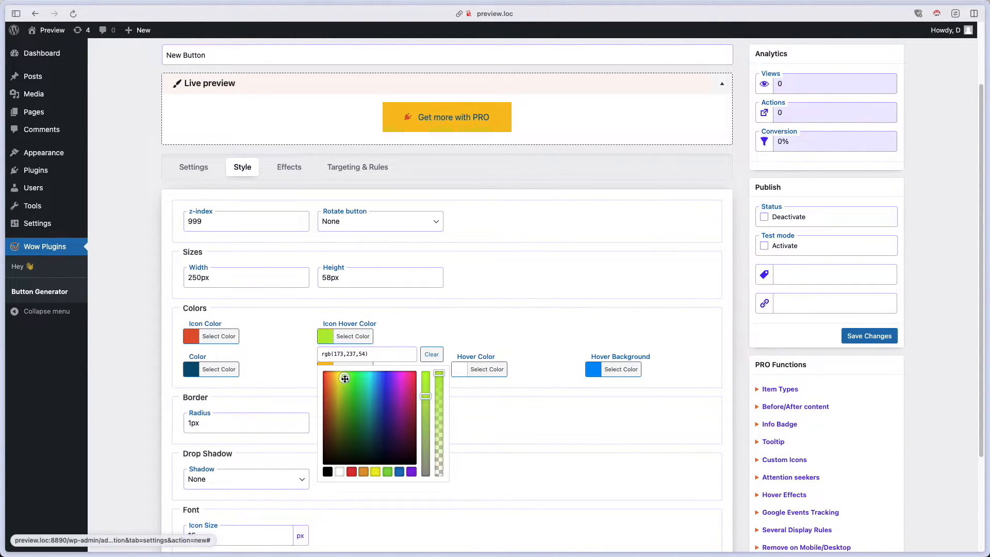
pyautogui.click(351, 337)
# Step: Copy the text color value into the hover color and adjust it to a darker navy blue
pyautogui.click(227, 372)
pyautogui.tripleClick(227, 386)
pyautogui.press('super+c')
pyautogui.click(227, 370)
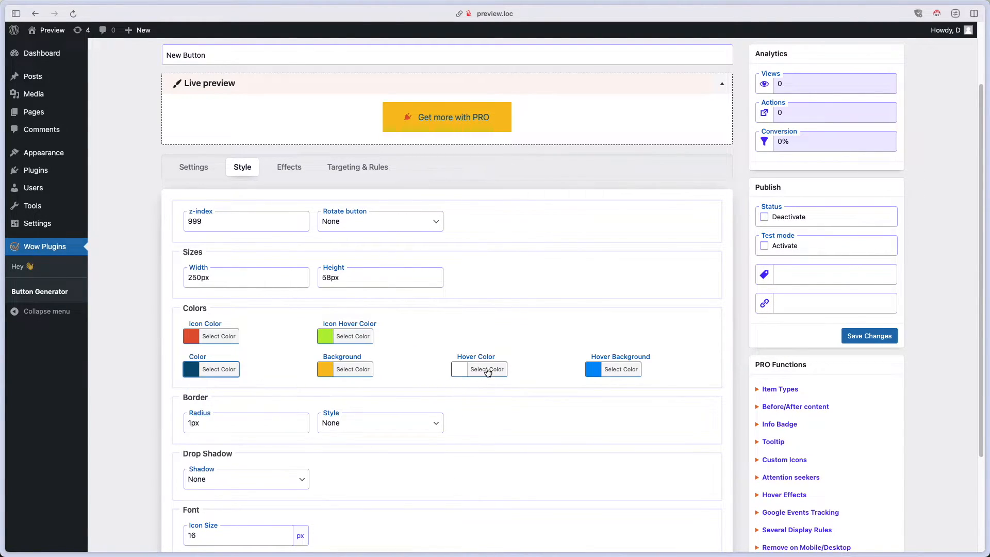
pyautogui.click(464, 376)
pyautogui.press('super+v')
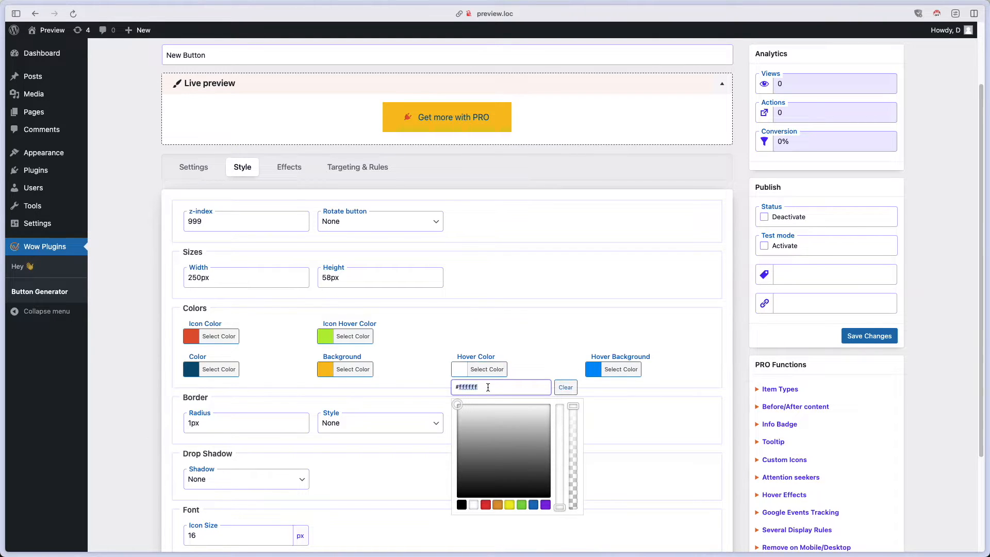
pyautogui.moveTo(509, 454); pyautogui.dragTo(510, 457)
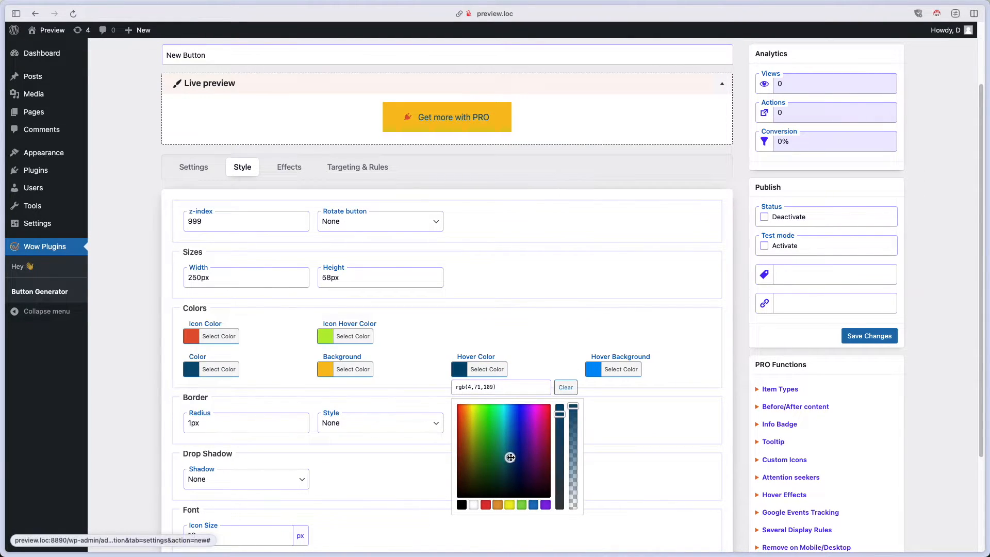
pyautogui.click(486, 370)
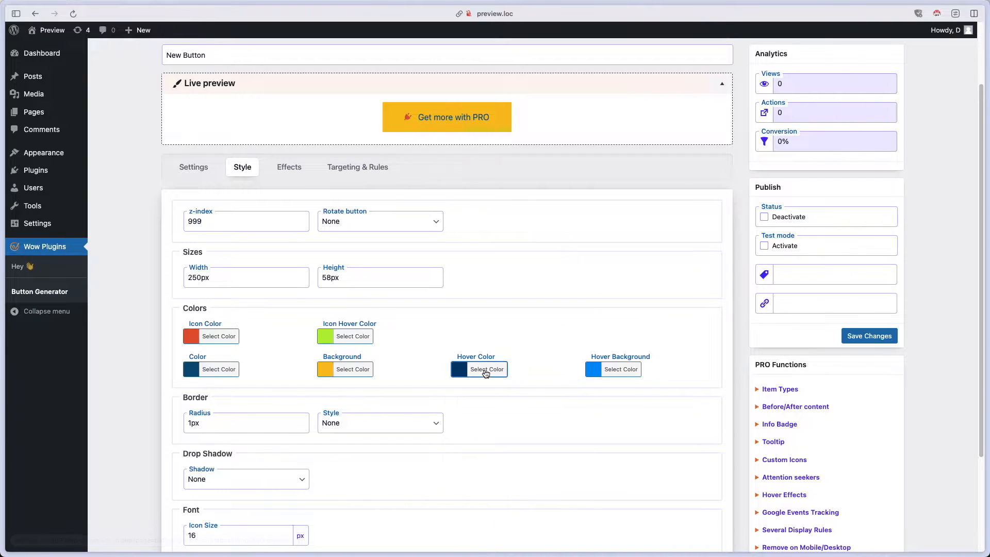
# Step: Copy the background color value into the hover background and darken it to an orange, rgb(216,149,26)
pyautogui.click(353, 369)
pyautogui.click(349, 384)
pyautogui.hotkey('ctrl', 'c')
pyautogui.click(353, 369)
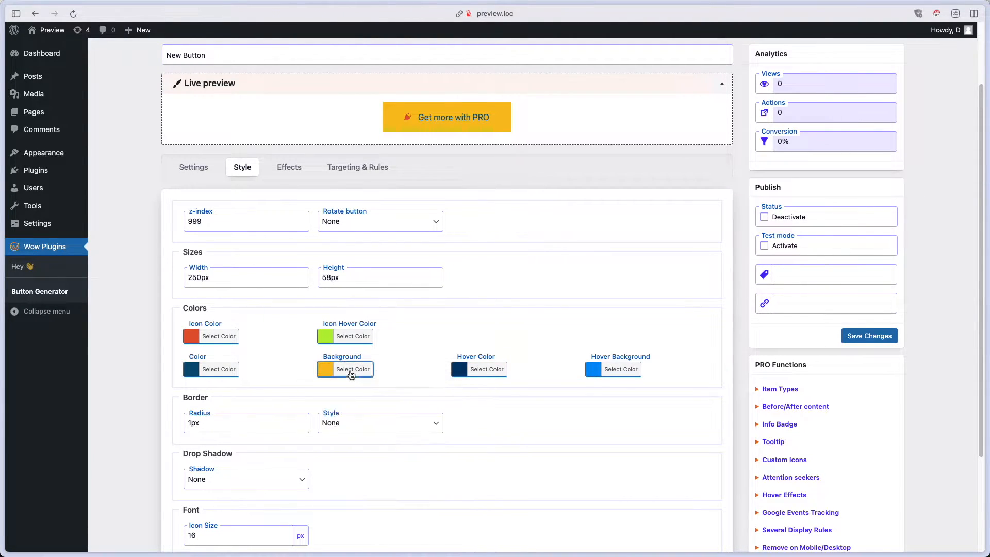
pyautogui.click(621, 369)
pyautogui.click(606, 389)
pyautogui.hotkey('ctrl', 'v')
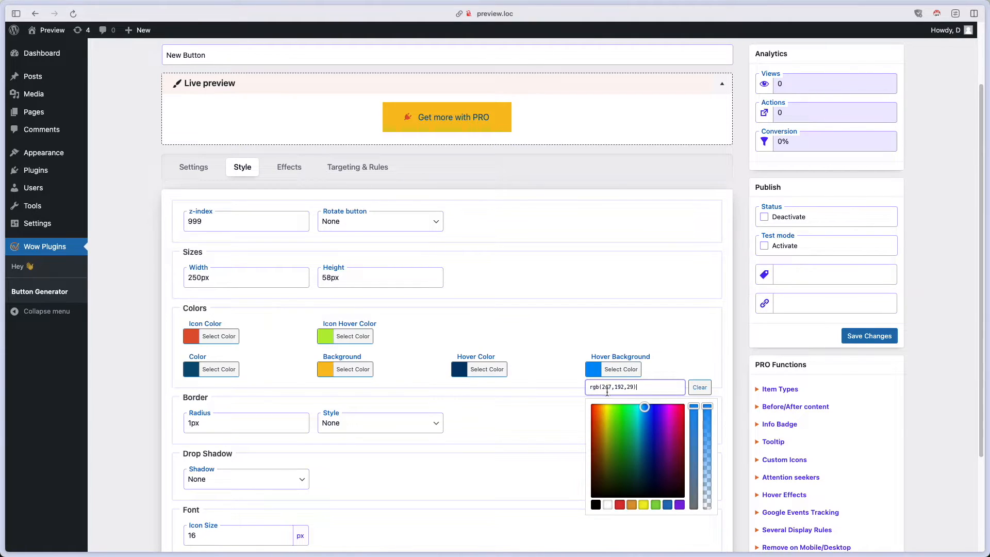
pyautogui.moveTo(597, 410); pyautogui.dragTo(601, 418)
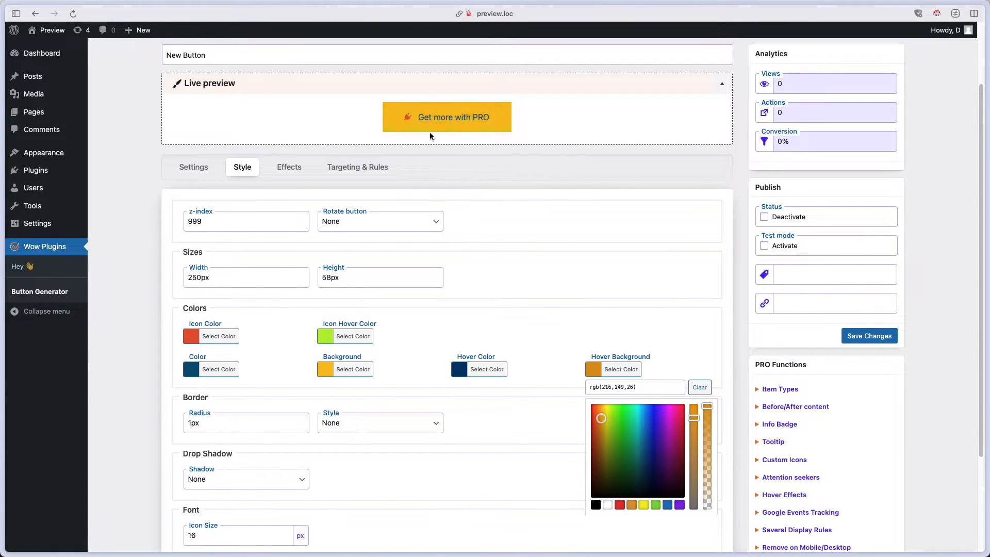
pyautogui.click(612, 372)
pyautogui.scroll(-3, 515, 348)
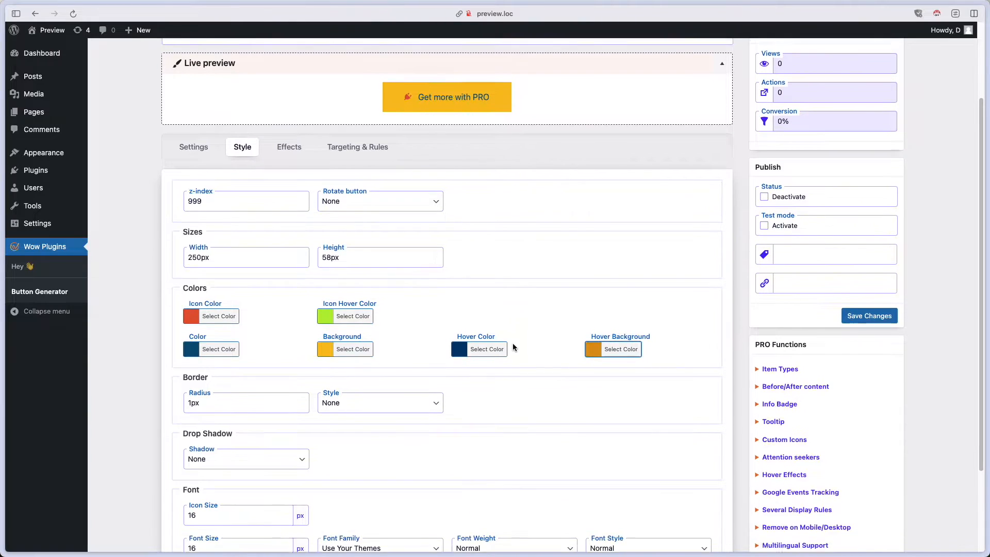
# Step: Set the button's border radius to 6px and its border style to Solid
pyautogui.moveTo(185, 356); pyautogui.dragTo(189, 355)
pyautogui.write('6')
pyautogui.scroll(3, 363, 291)
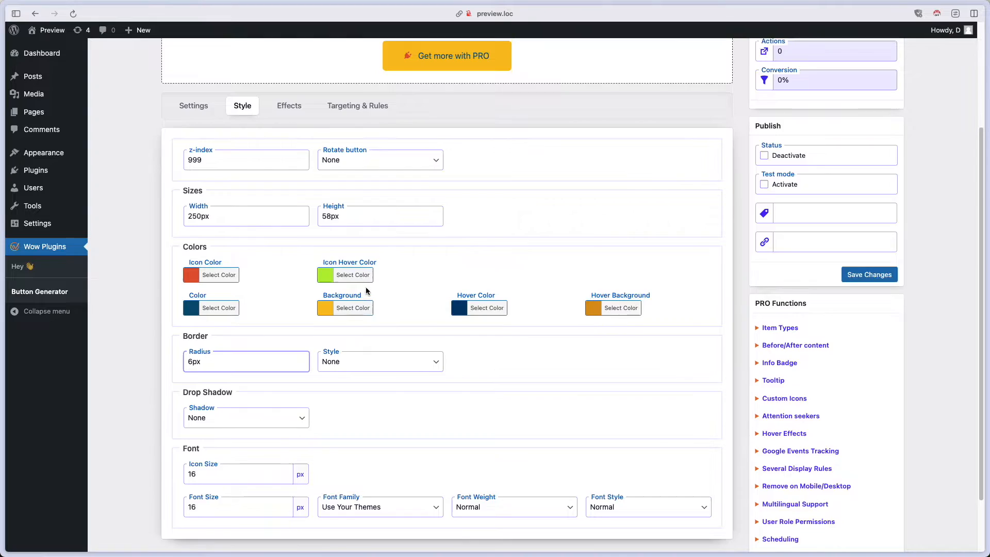
pyautogui.click(369, 427)
pyautogui.click(369, 446)
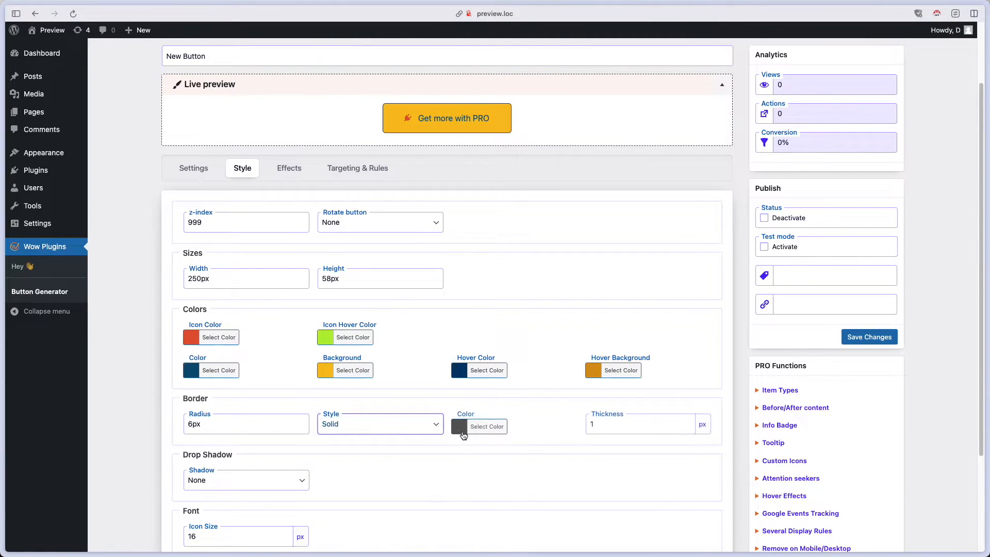
# Step: Change the border color to a darker grey and set the border thickness to 2 px
pyautogui.click(495, 426)
pyautogui.click(499, 441)
pyautogui.doubleClick(499, 442)
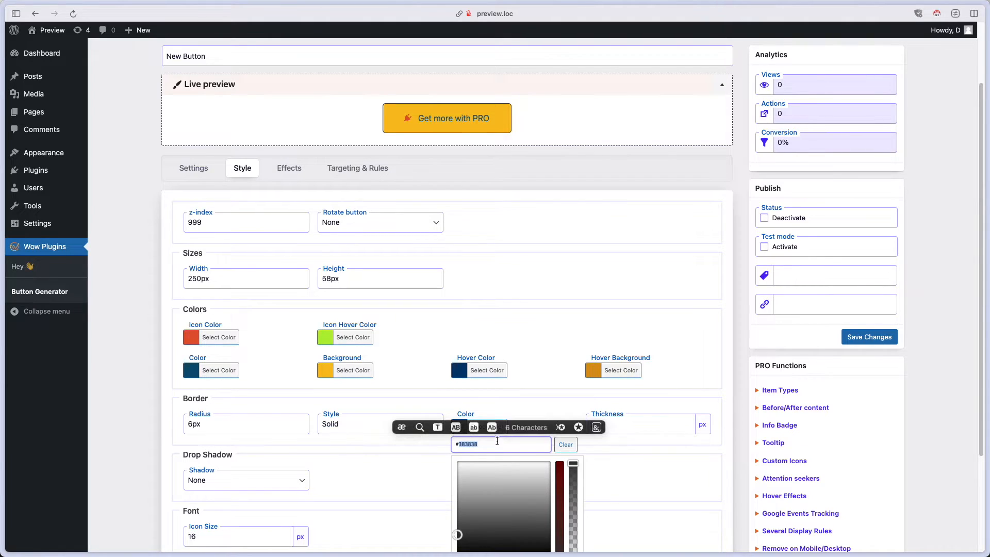
pyautogui.click(488, 414)
pyautogui.click(487, 425)
pyautogui.click(487, 426)
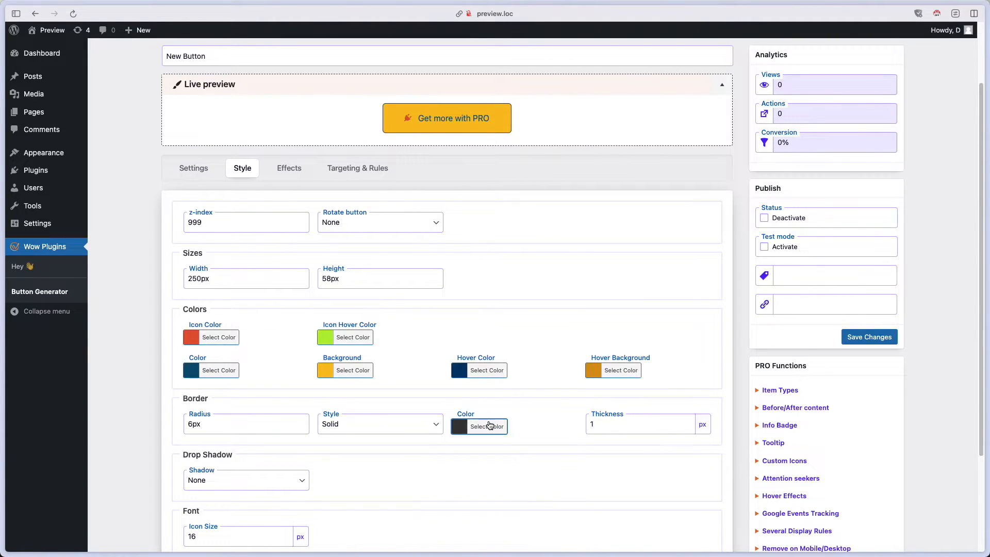
pyautogui.click(689, 422)
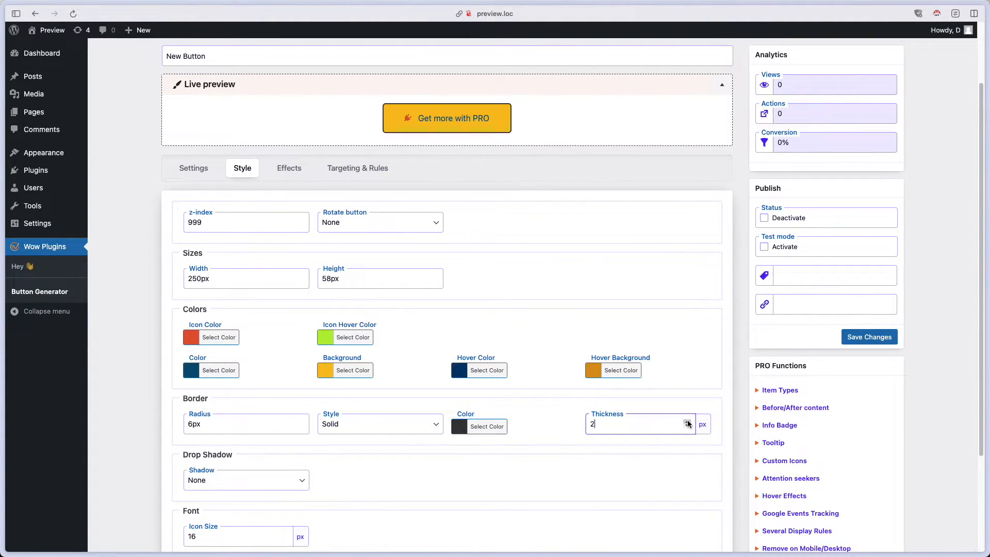
# Step: Add an Outset drop shadow to the button
pyautogui.scroll(-1, 291, 439)
pyautogui.click(271, 454)
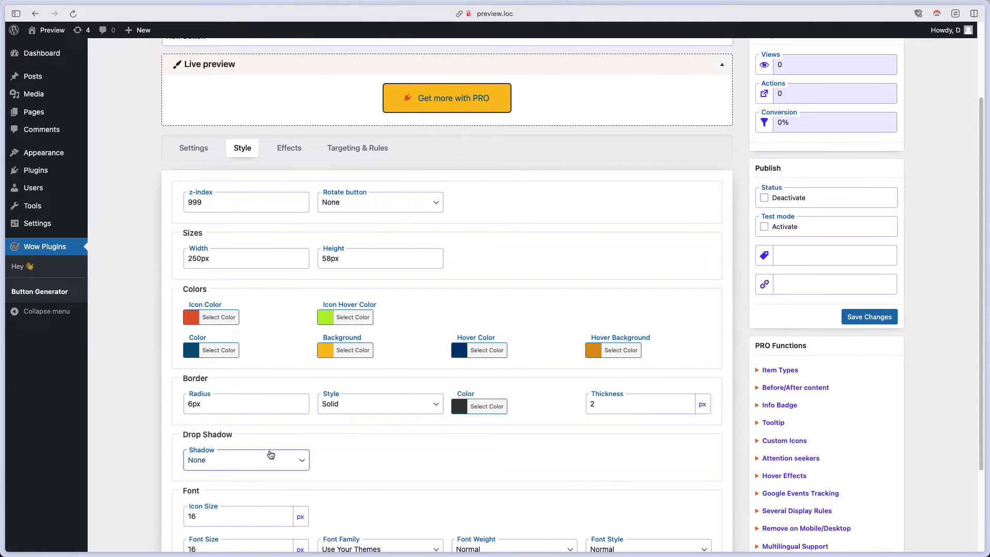
pyautogui.click(257, 464)
pyautogui.click(259, 473)
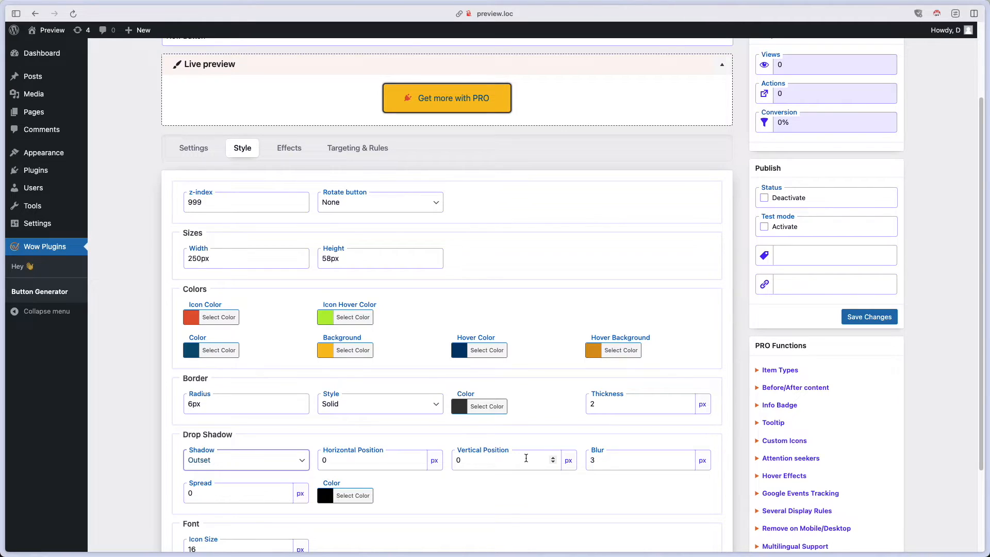
# Step: Copy the border color value into the drop shadow color
pyautogui.click(482, 407)
pyautogui.click(476, 422)
pyautogui.press('super+c')
pyautogui.click(483, 407)
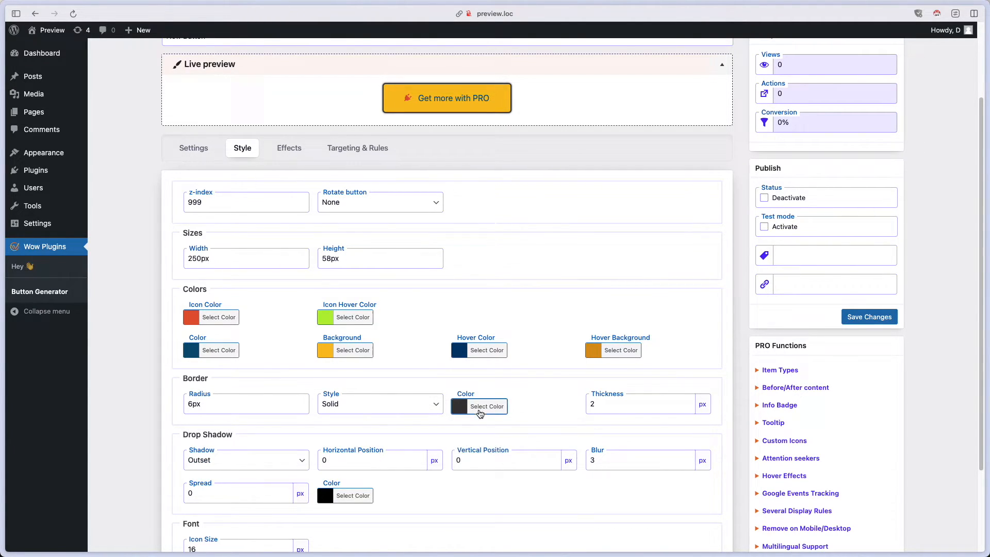
pyautogui.click(345, 497)
pyautogui.doubleClick(346, 511)
pyautogui.press('super+v')
pyautogui.click(348, 500)
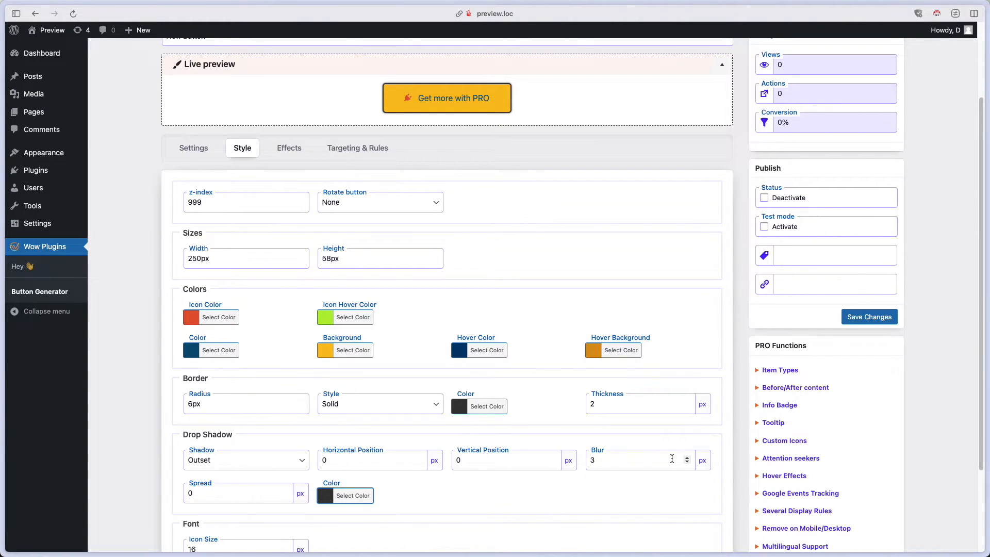
# Step: Set the drop shadow's blur to 0 px and its vertical position to 6 px
pyautogui.tripleClick(686, 462)
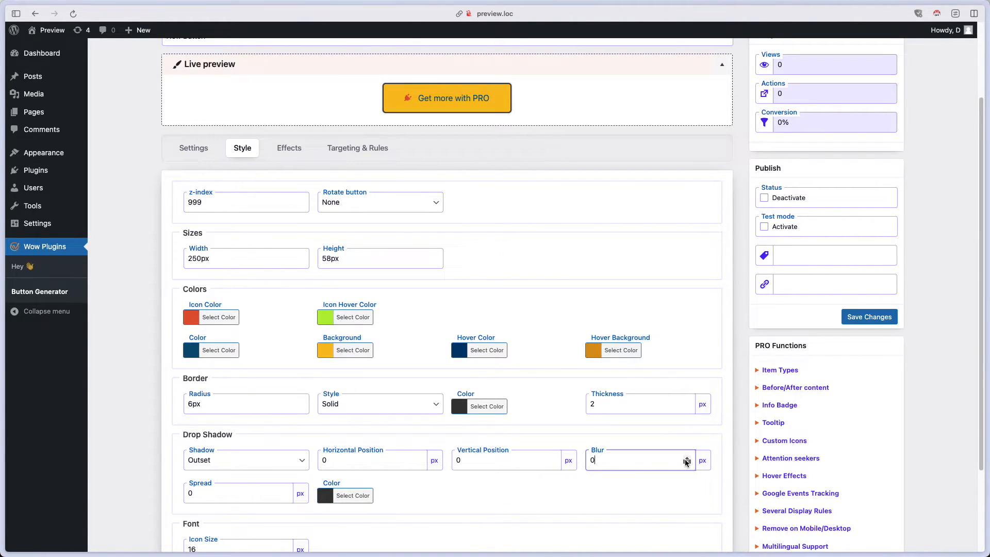
pyautogui.click(554, 458)
pyautogui.click(554, 458)
pyautogui.click(554, 458)
pyautogui.click(554, 458)
pyautogui.click(554, 458)
pyautogui.click(554, 458)
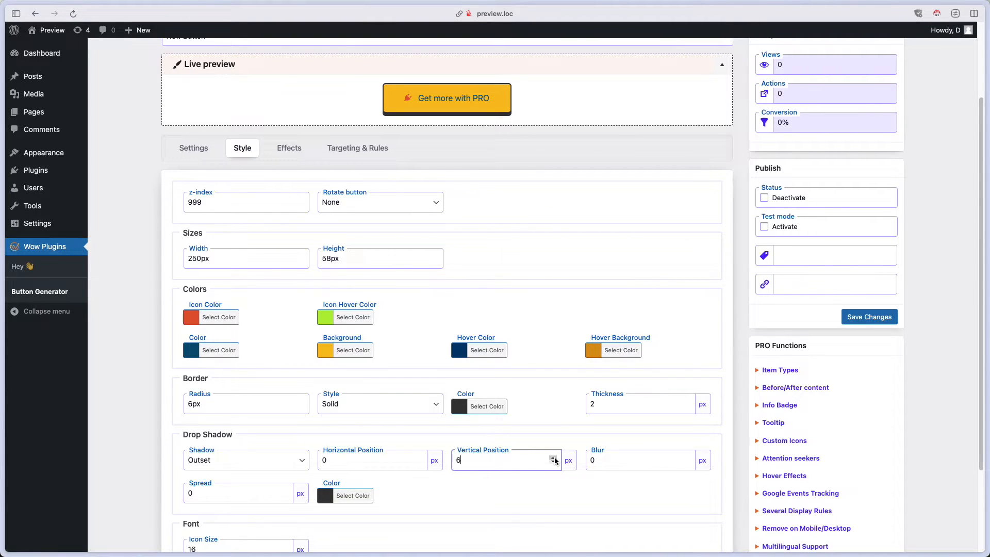
# Step: Set both the icon size and the font size to 18 px
pyautogui.scroll(-3, 483, 440)
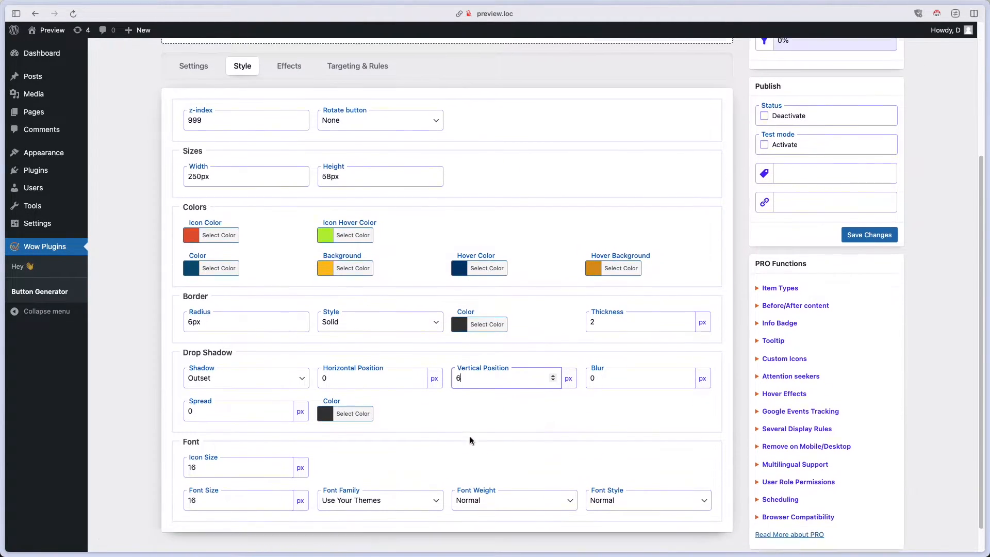
pyautogui.scroll(-1, 469, 440)
pyautogui.click(285, 465)
pyautogui.click(284, 465)
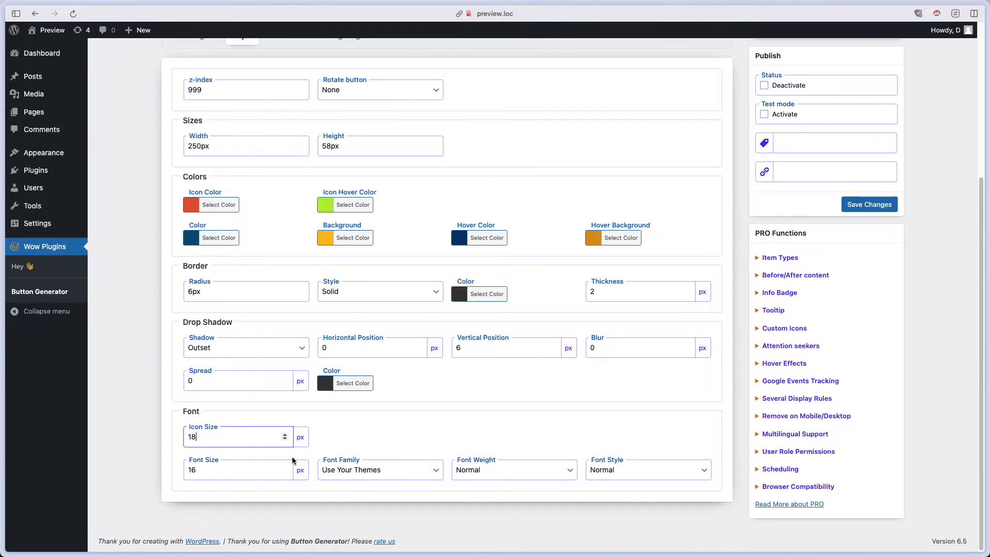
pyautogui.click(285, 467)
pyautogui.click(284, 467)
pyautogui.scroll(4, 372, 418)
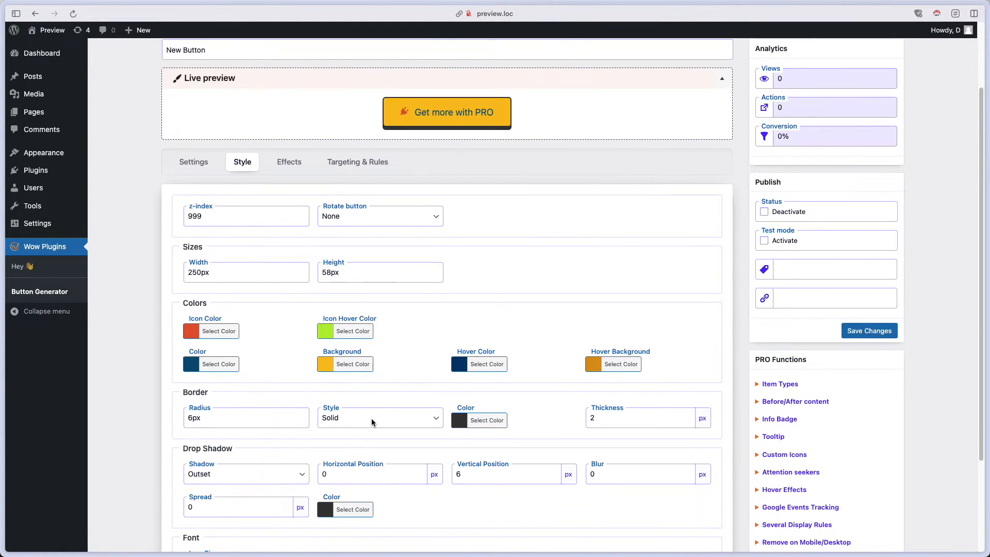
# Step: Set the button text's font weight to 600
pyautogui.scroll(-4, 371, 419)
pyautogui.click(503, 472)
pyautogui.click(484, 539)
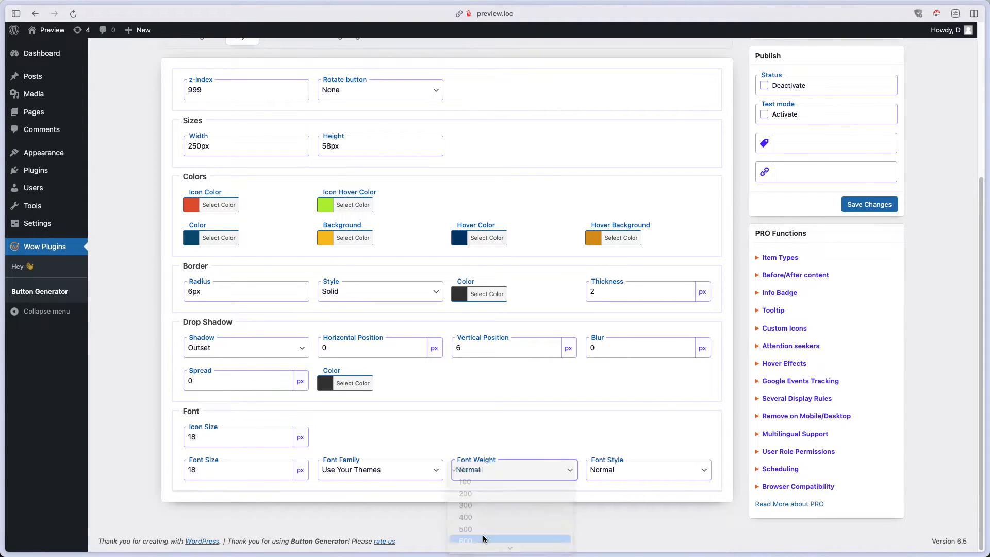
pyautogui.scroll(4, 430, 419)
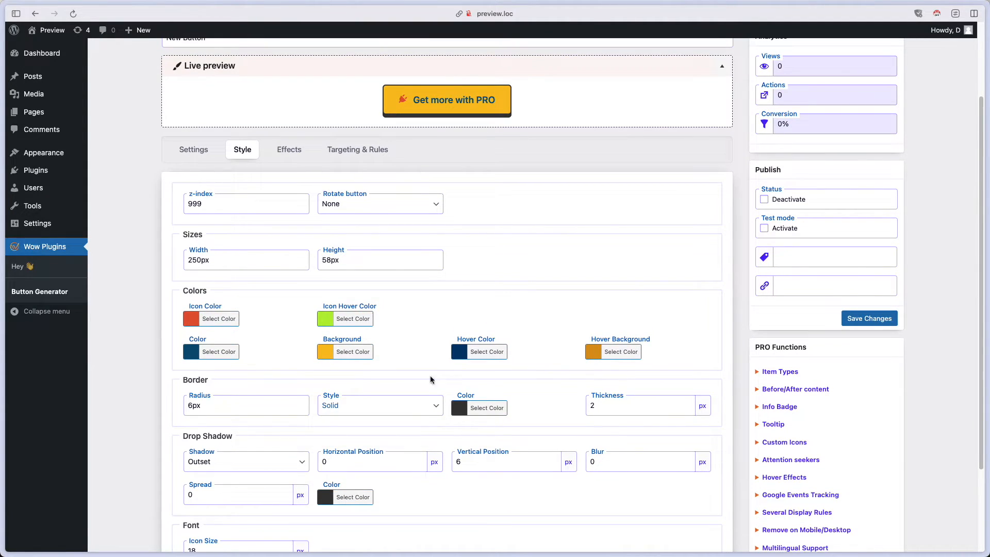
# Step: Increase the icon size to 20 px and check the button's hover look in the live preview
pyautogui.scroll(-3, 243, 482)
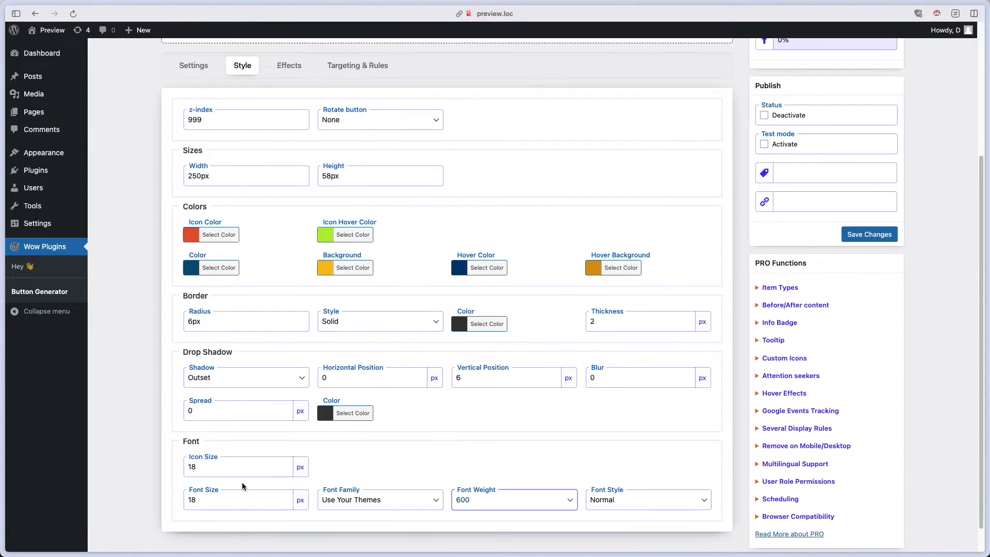
pyautogui.click(285, 463)
pyautogui.click(285, 464)
pyautogui.scroll(3, 360, 402)
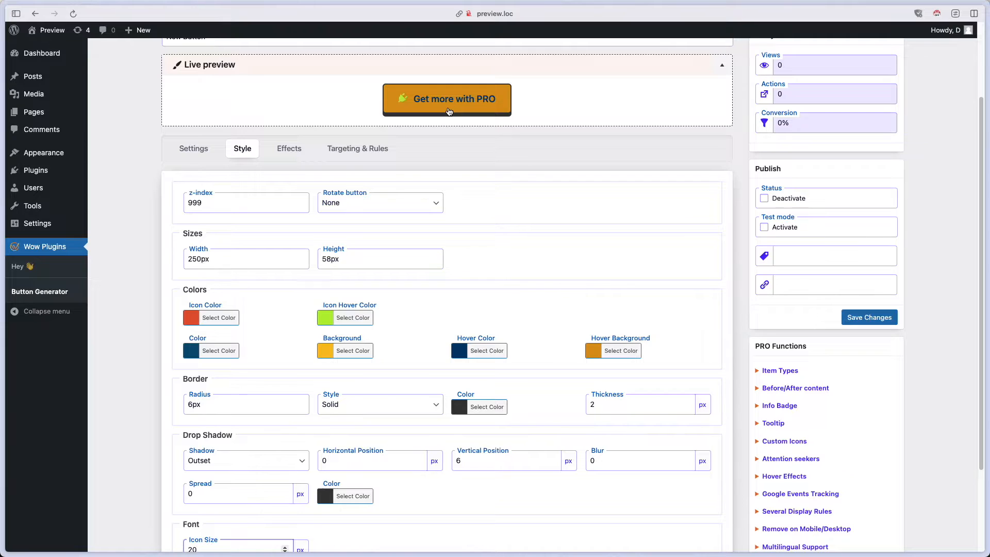
pyautogui.scroll(-4, 469, 279)
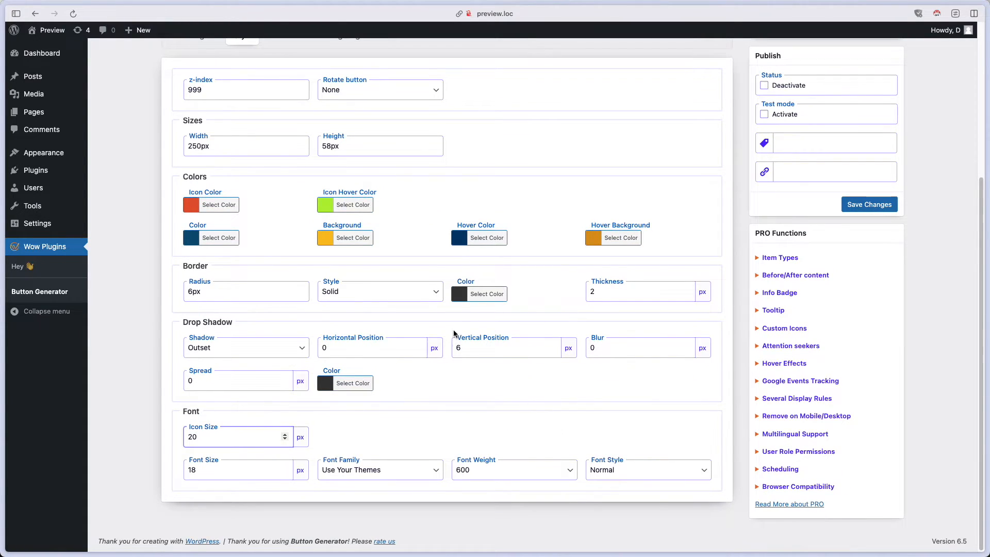
# Step: Set the button's transition function to ease-in-out and the transition duration to 0.3 sec
pyautogui.scroll(4, 453, 343)
pyautogui.click(290, 141)
pyautogui.click(368, 200)
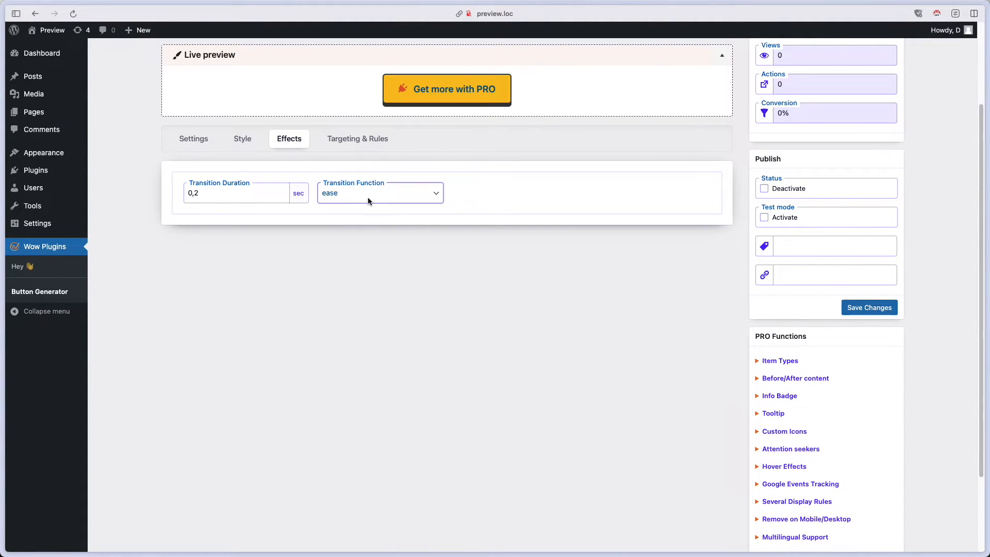
pyautogui.click(360, 225)
pyautogui.click(282, 191)
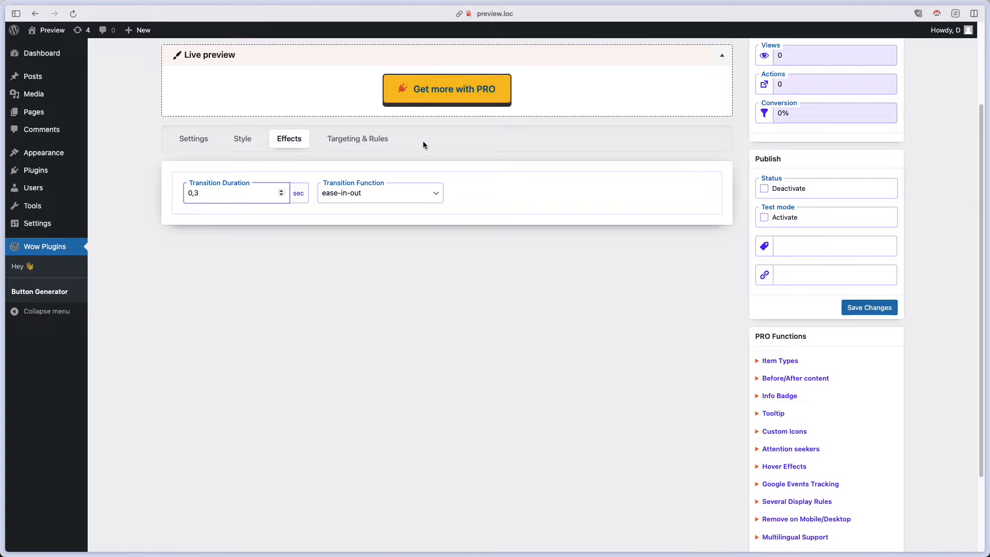
# Step: Save the button with Standard type and shortcode placement, and copy its generated shortcode
pyautogui.click(363, 146)
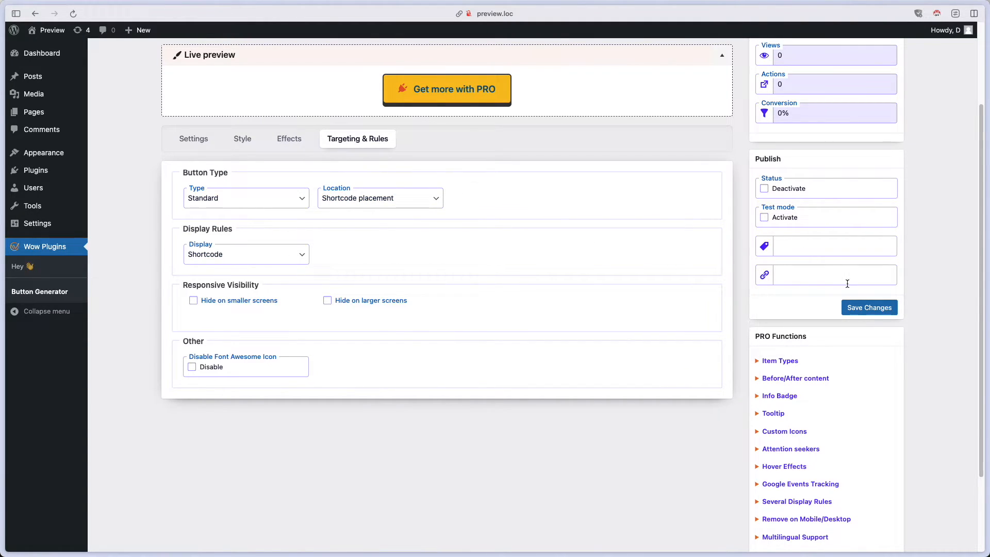
pyautogui.click(869, 308)
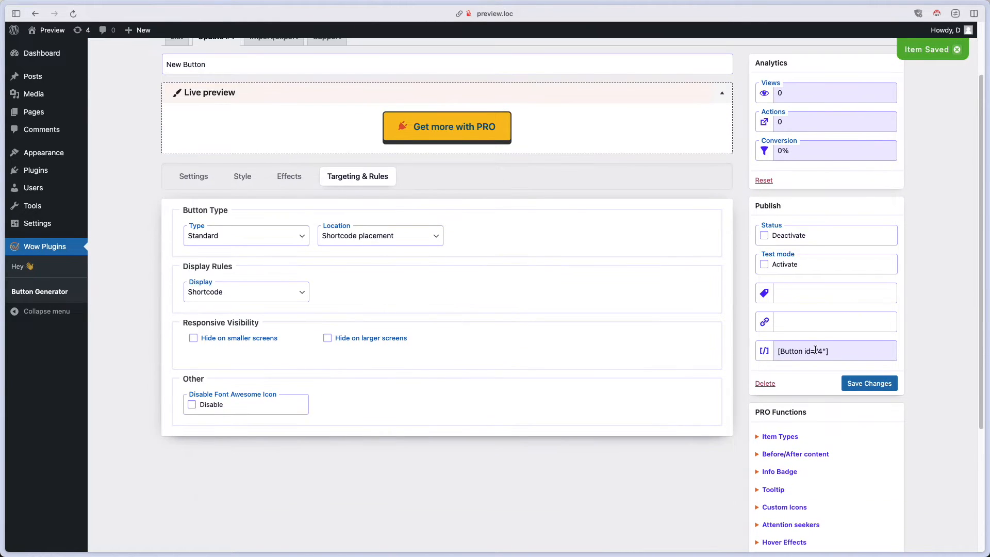
pyautogui.click(815, 350)
pyautogui.hotkey('ctrl', 'c')
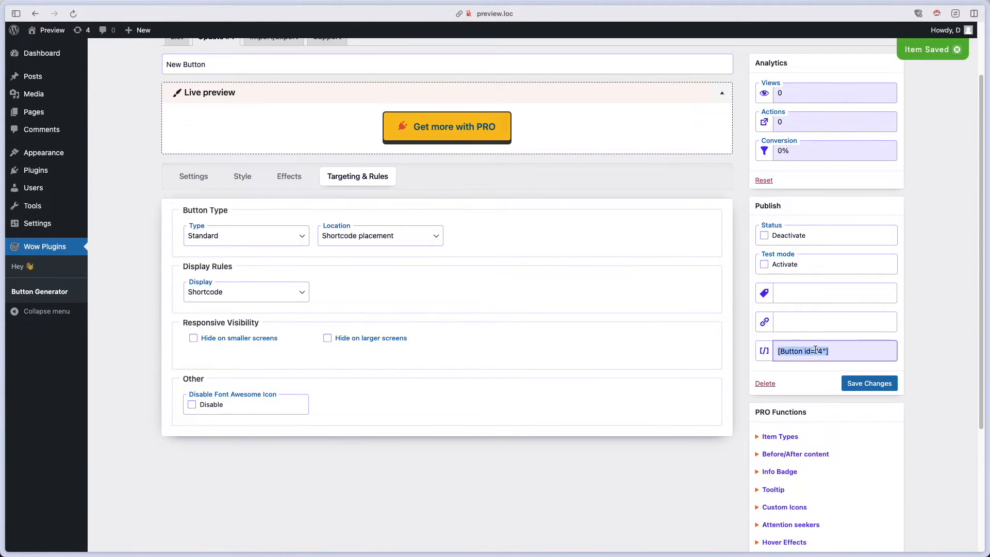
# Step: Open the Stats post from the posts list for editing
pyautogui.moveTo(36, 77)
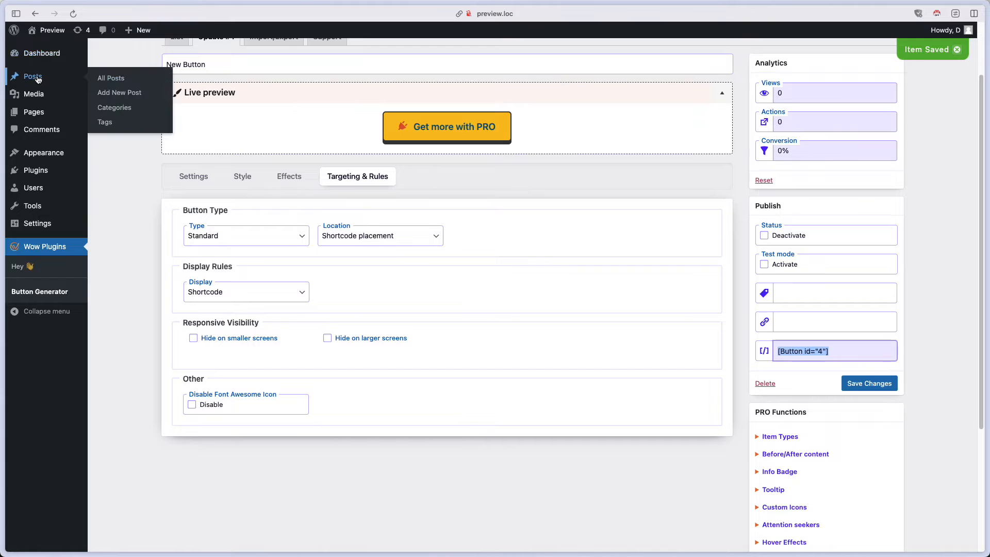
pyautogui.keyDown('super'); pyautogui.click(125, 93); pyautogui.keyUp('super')
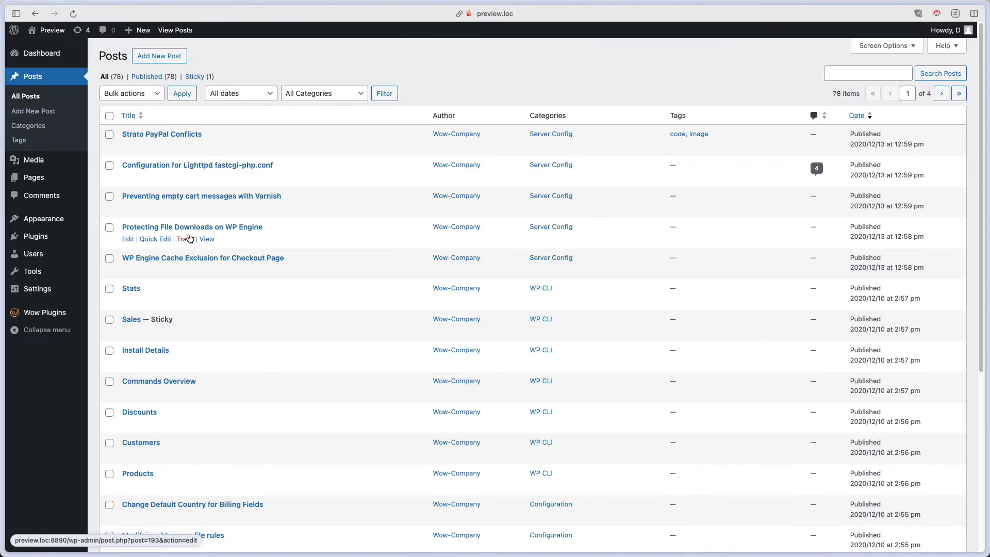
pyautogui.click(254, 255)
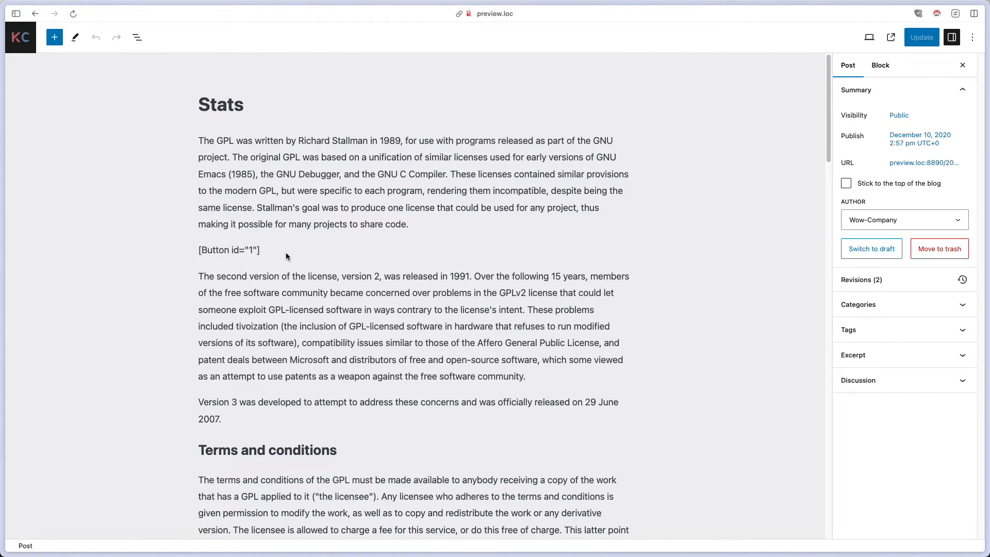
# Step: Replace the [Button id="1"] shortcode in the classic block with the copied [Button id="4"]
pyautogui.click(261, 245)
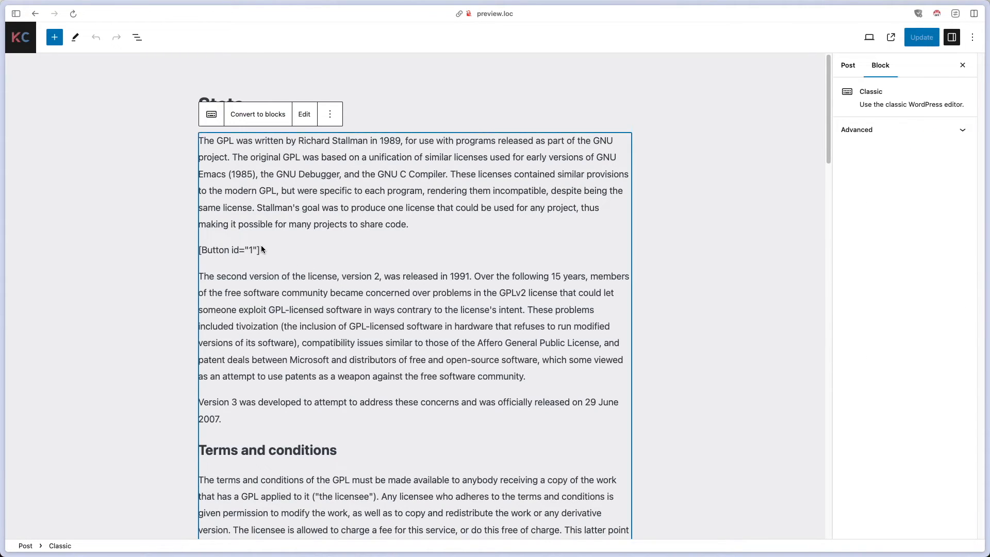
pyautogui.tripleClick(255, 249)
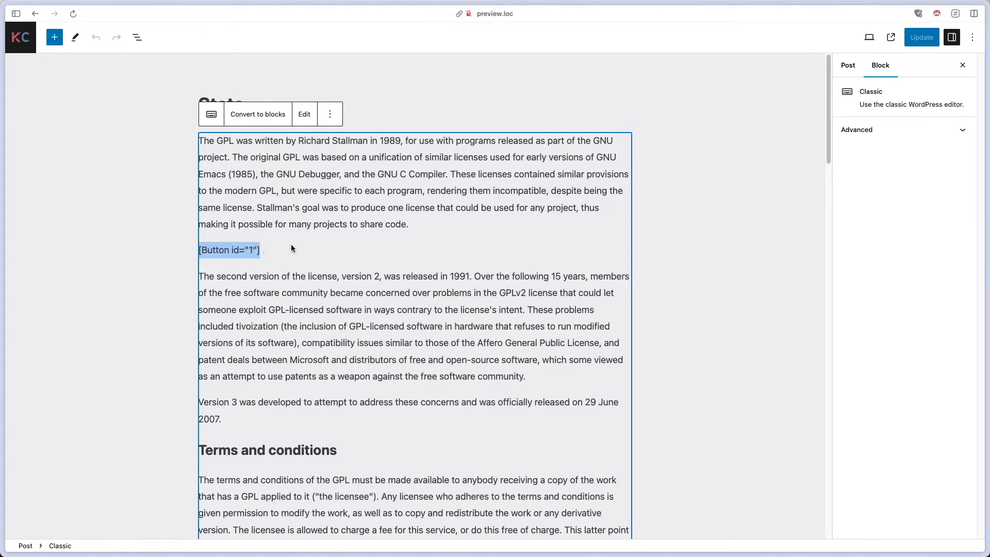
pyautogui.click(316, 115)
pyautogui.tripleClick(300, 263)
pyautogui.hotkey('ctrl', 'v')
pyautogui.click(730, 447)
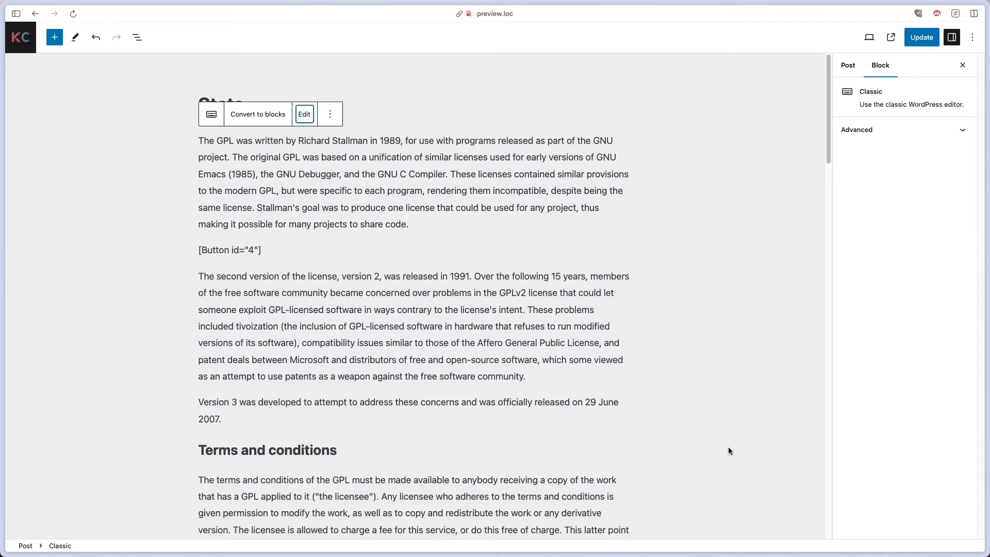
# Step: Update the post and view it on the site
pyautogui.click(921, 37)
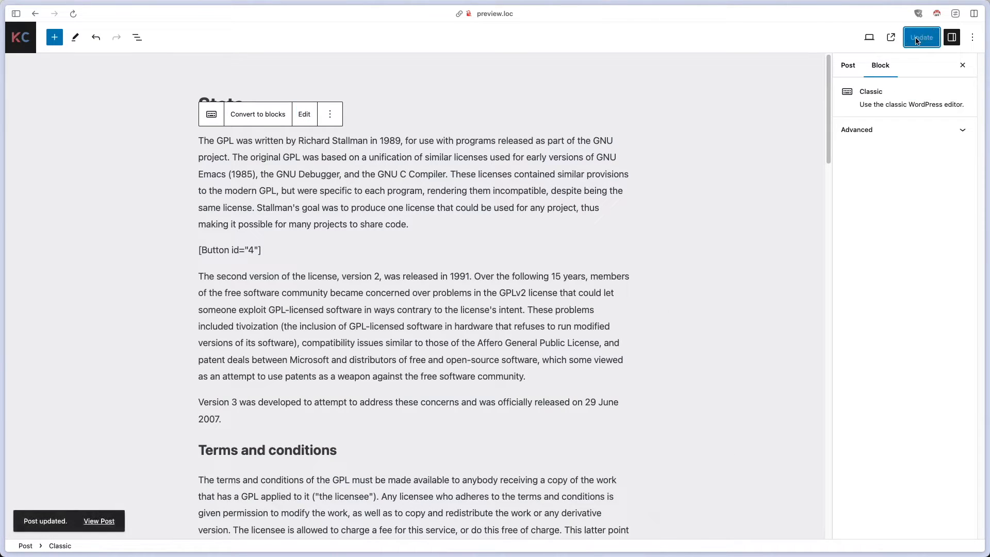
pyautogui.click(99, 521)
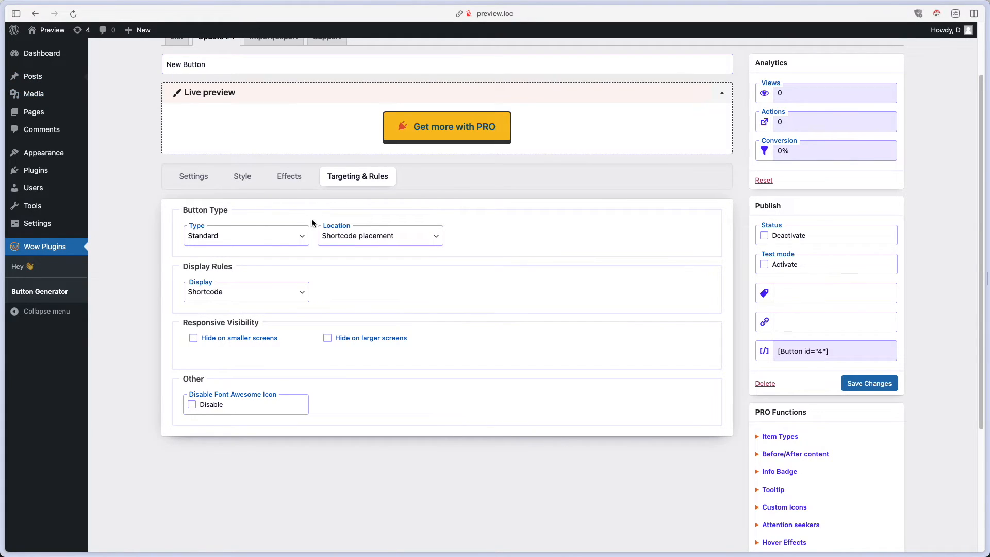
# Step: In the button's targeting rules, change the type to Floating, located at Left with a left offset of 10 px
pyautogui.click(286, 237)
pyautogui.click(276, 248)
pyautogui.click(391, 241)
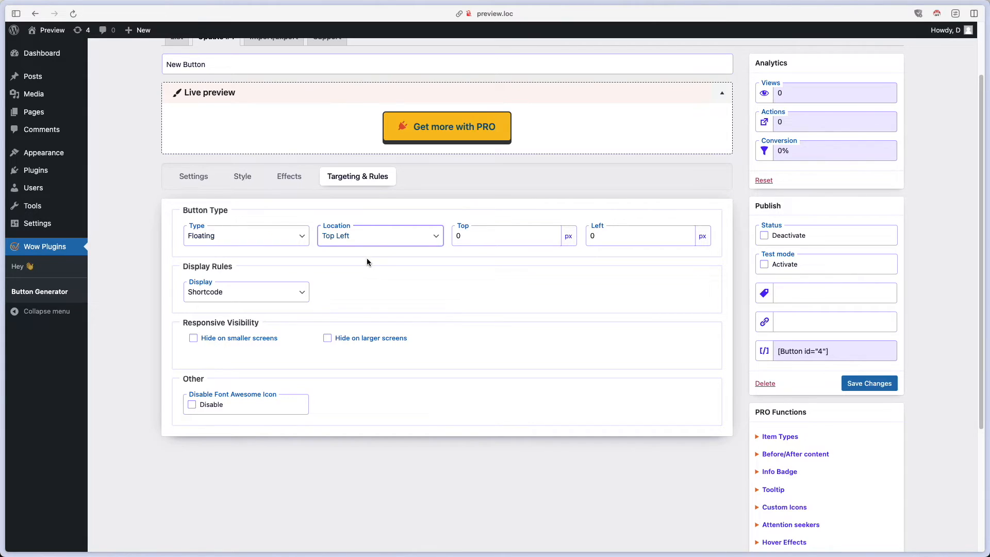
pyautogui.click(353, 246)
pyautogui.click(371, 294)
pyautogui.click(461, 238)
pyautogui.doubleClick(460, 238)
pyautogui.write('1')
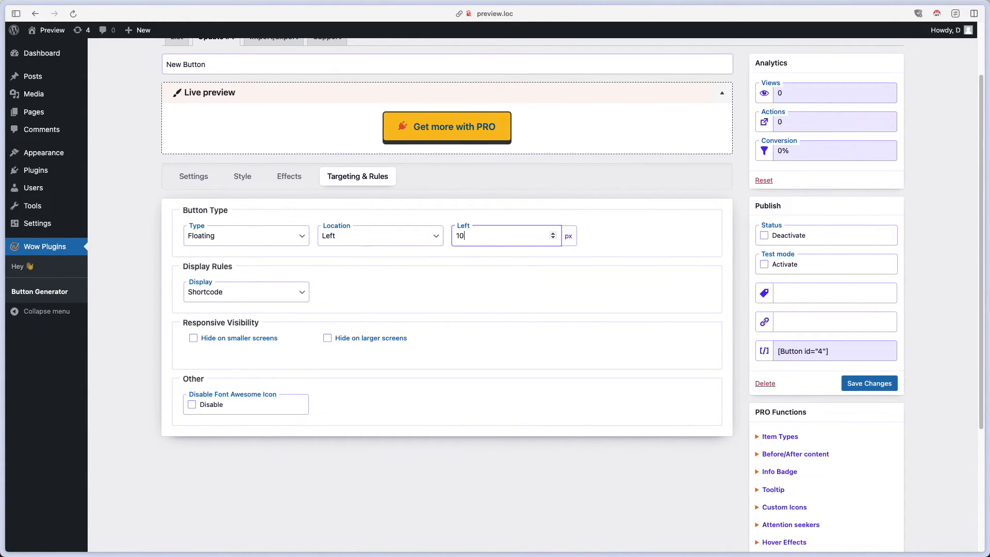
# Step: Set the button's display rule to Everywhere and save the changes
pyautogui.click(287, 297)
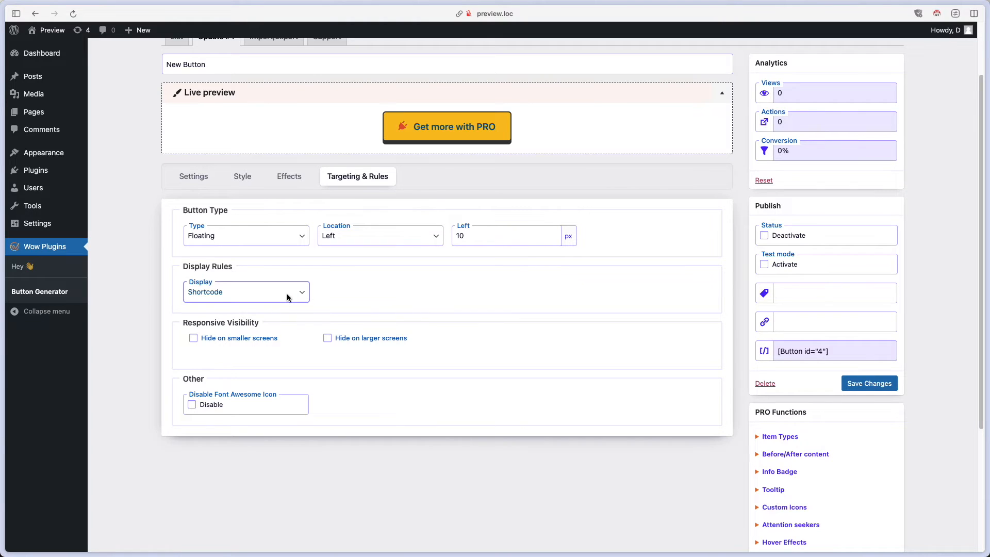
pyautogui.click(272, 301)
pyautogui.click(843, 383)
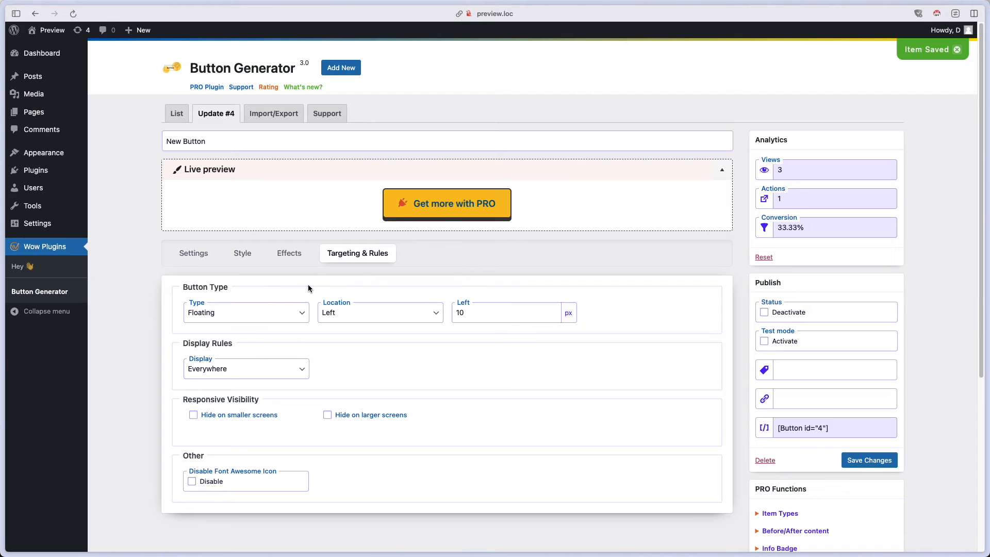
# Step: Reload the Stats post on the site, test the floating button's link, and return to the post
pyautogui.hotkey('ctrl', 'Tab')
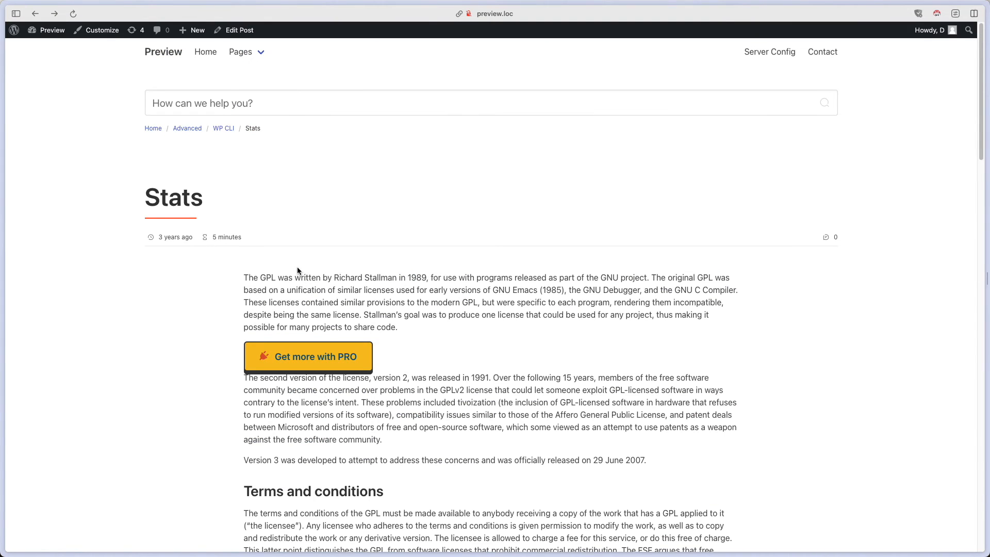
pyautogui.press('super+r')
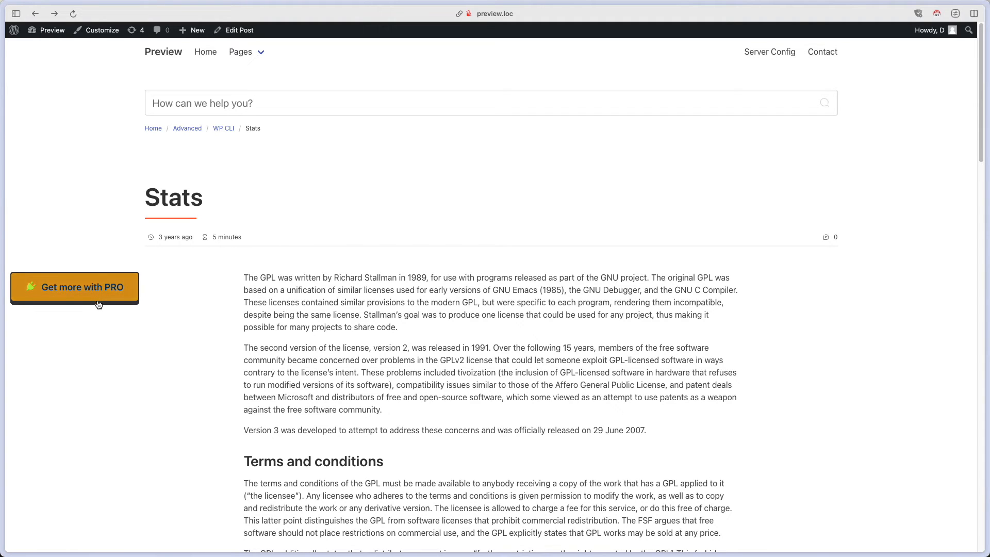
pyautogui.click(98, 300)
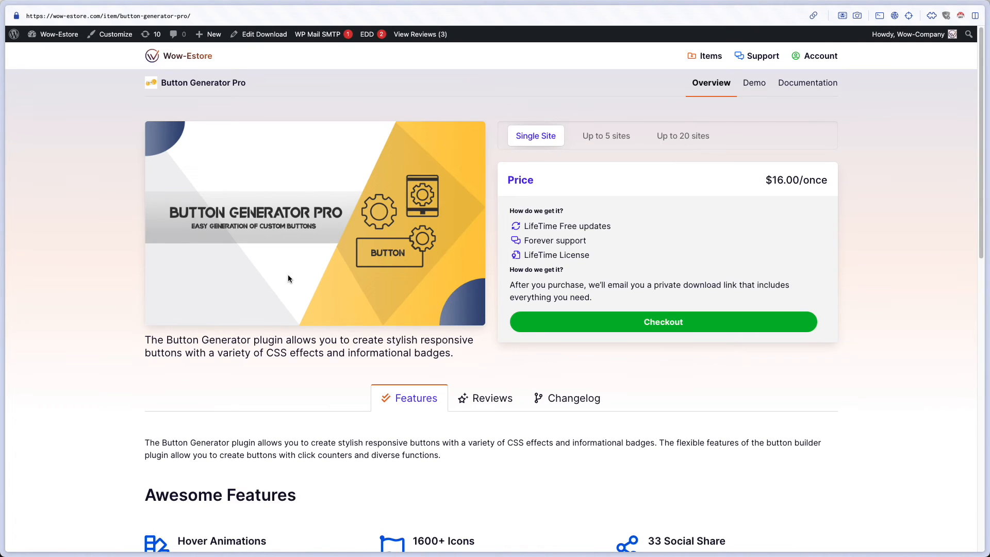
pyautogui.press('super+[')
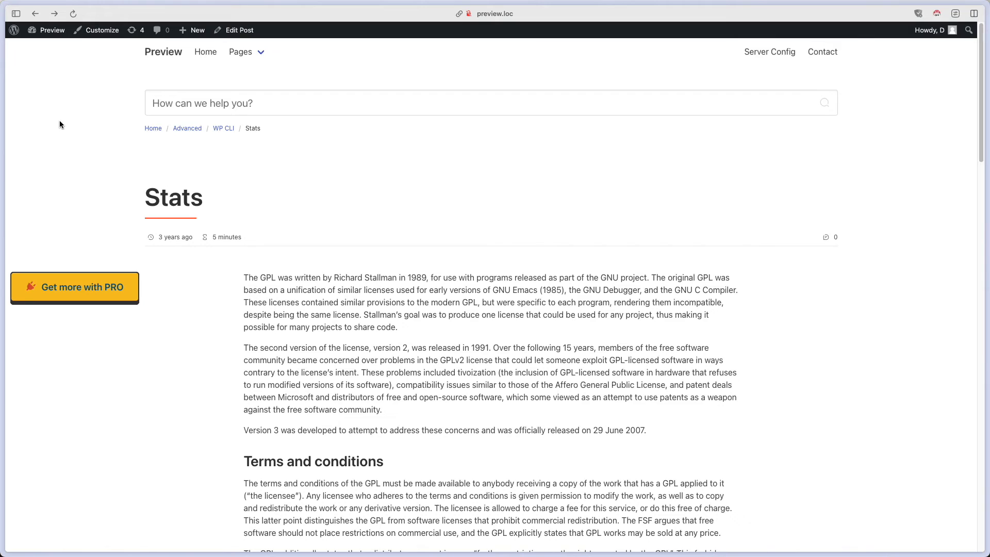
# Step: Refresh the button's editing page to check its analytics, and return to the list of buttons
pyautogui.hotkey('ctrl', 'Tab')
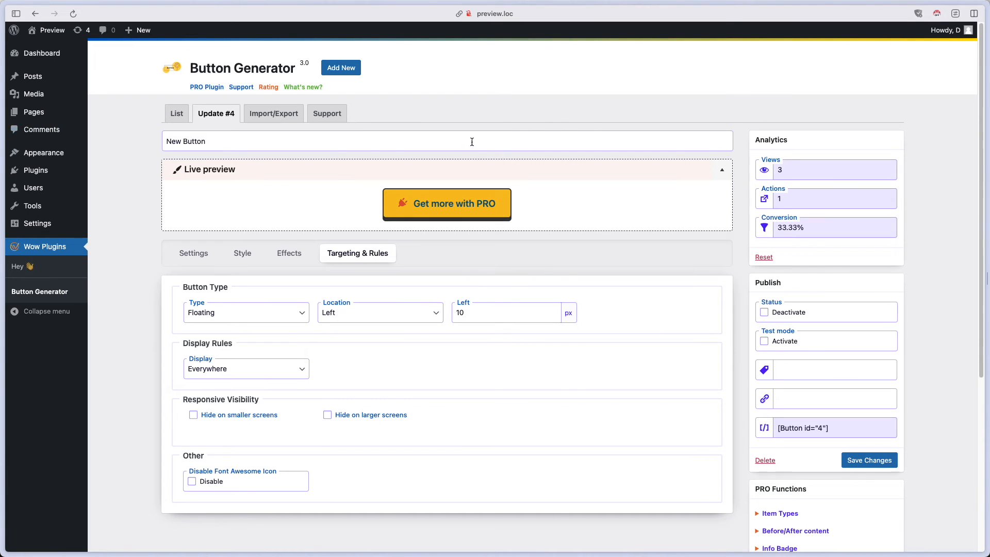
pyautogui.press('super+r')
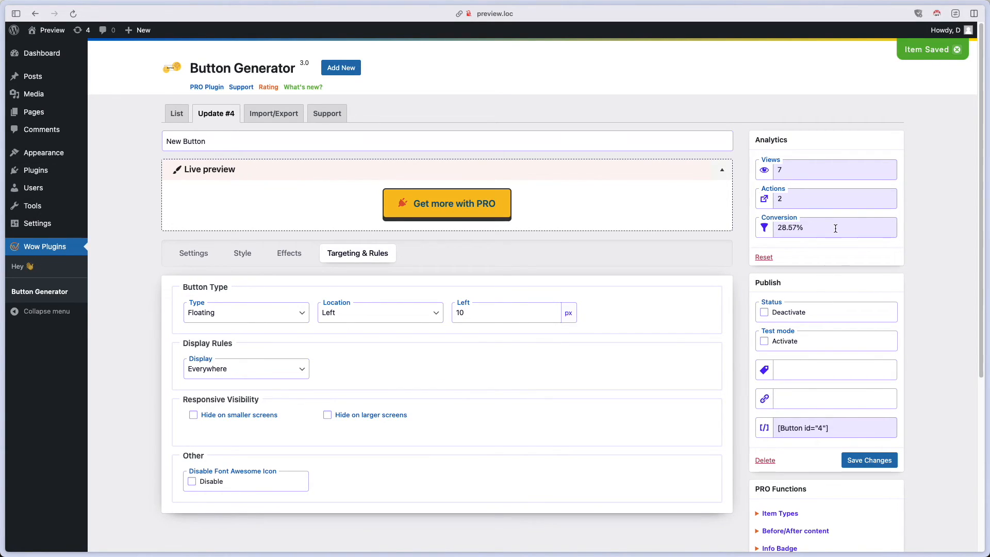
pyautogui.click(171, 117)
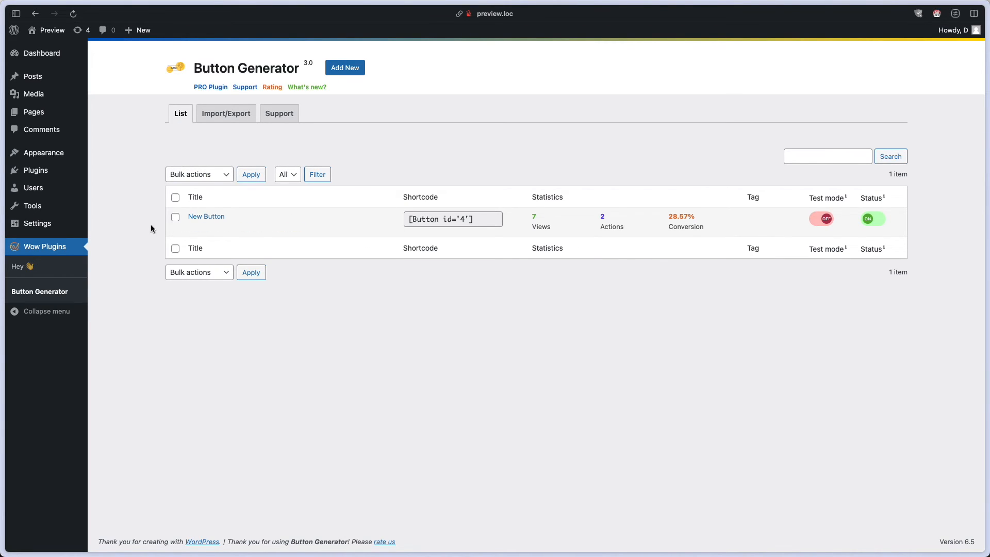
# Step: Try to delete New Button from the list, cancelling at the confirmation
pyautogui.click(264, 227)
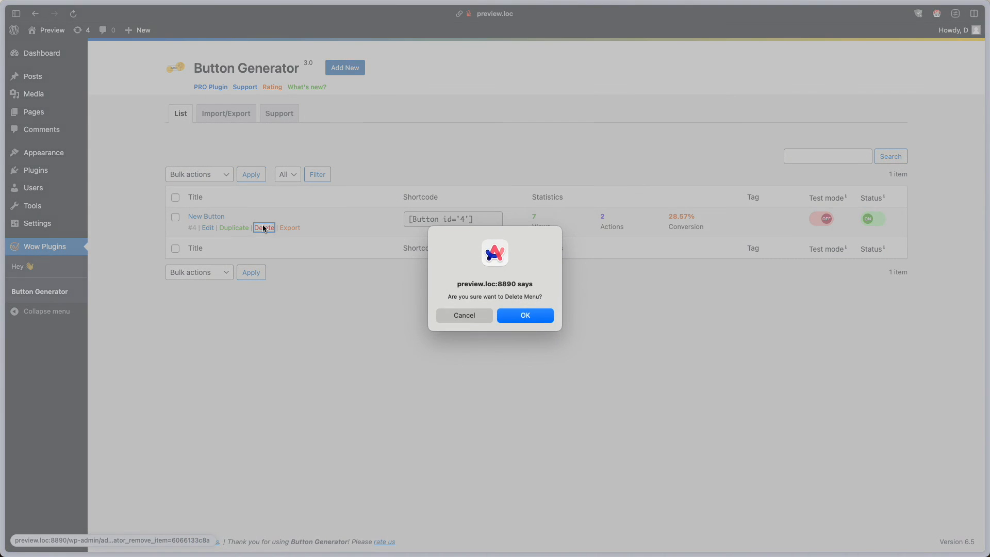
pyautogui.click(488, 317)
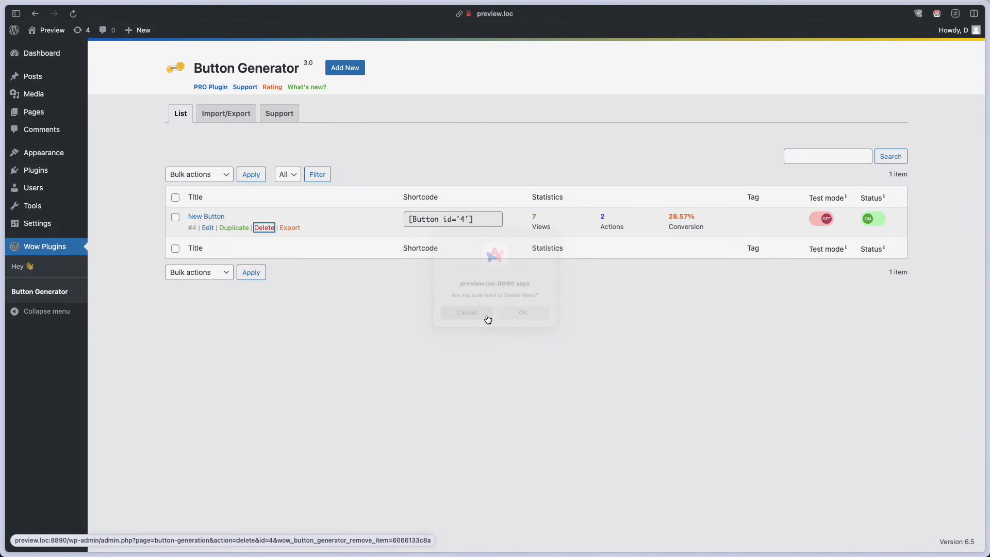
# Step: Switch New Button's test mode on and its status off in the list
pyautogui.click(828, 220)
pyautogui.click(830, 220)
pyautogui.click(868, 219)
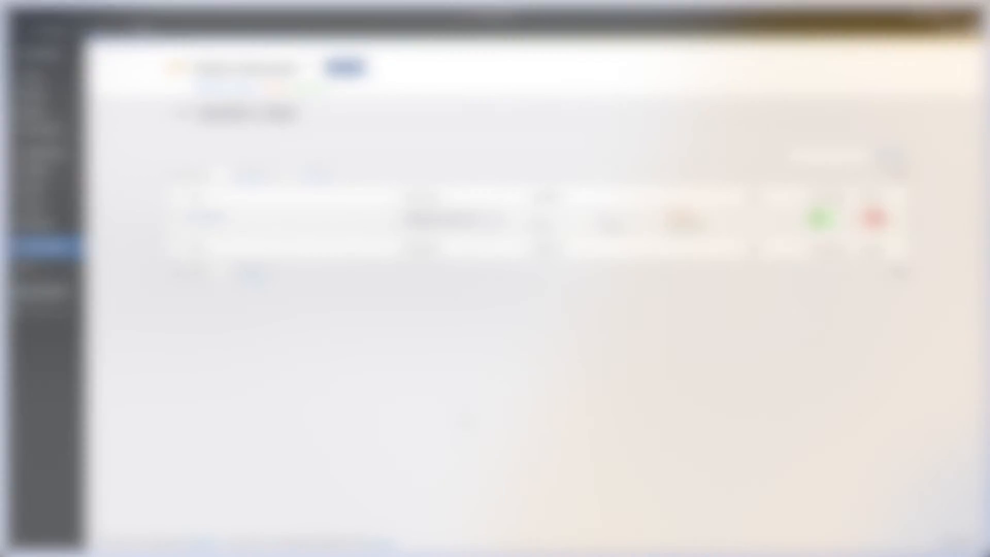